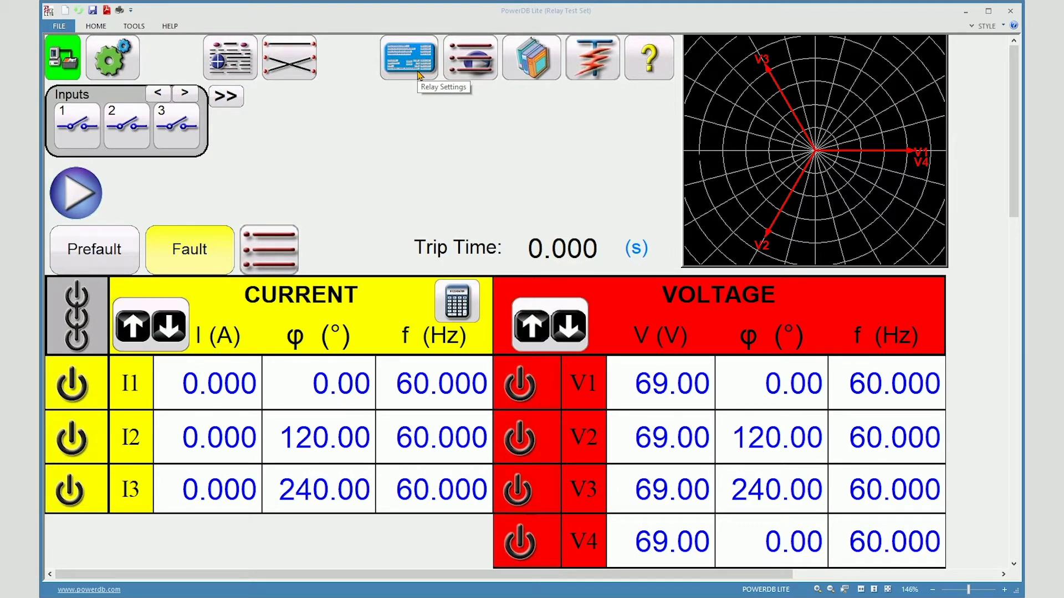
Open the empty Relay Settings table with Setting Name, Value, Min/Max and Comments columns
left_click(419, 75)
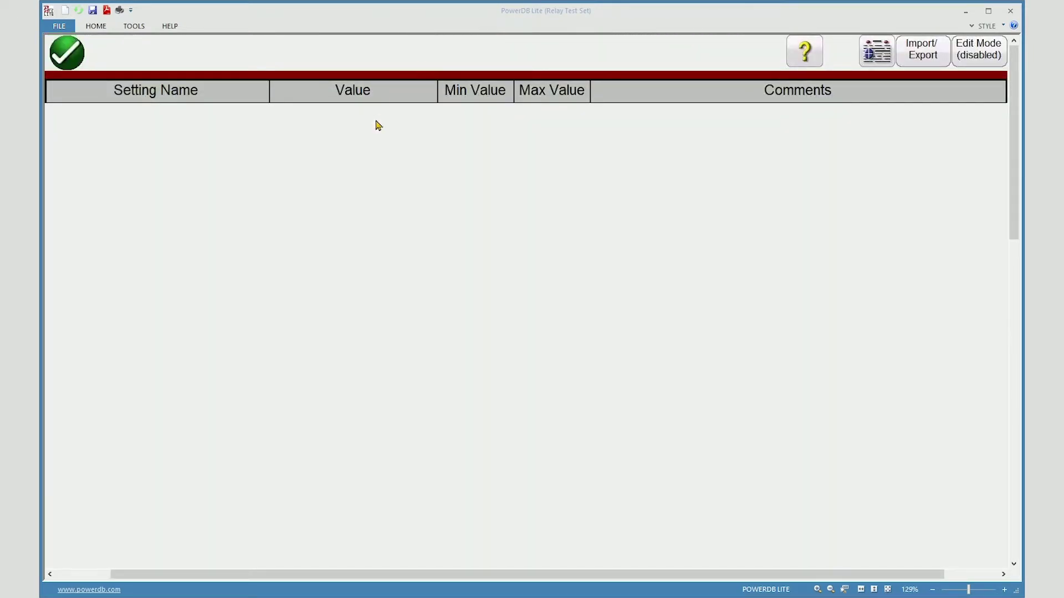
Turn on Edit Mode, start a new setting and enter folder name 50 Elements
left_click(977, 55)
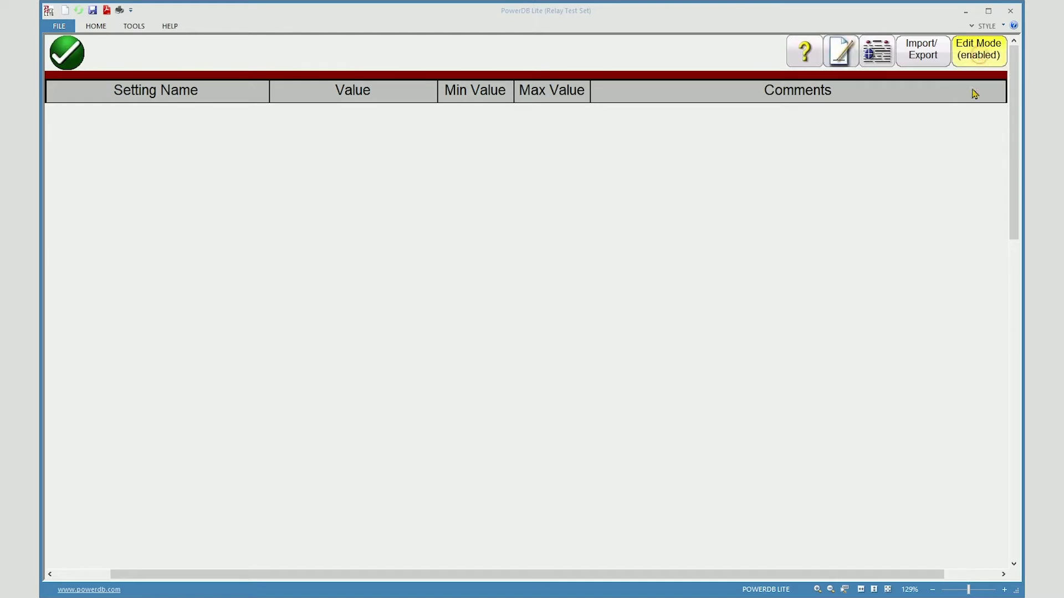
left_click(841, 62)
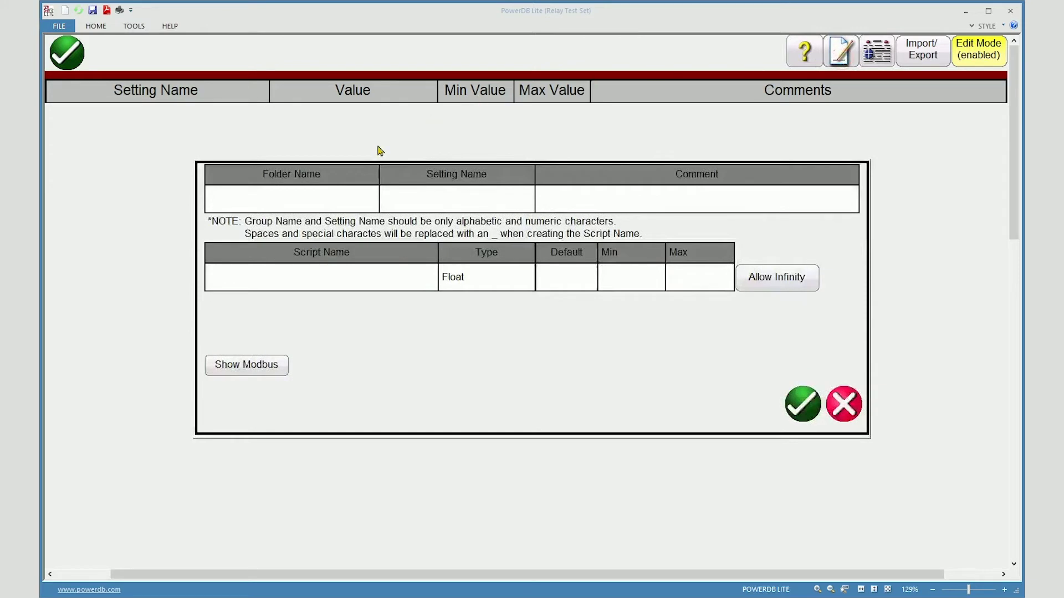
left_click(286, 200)
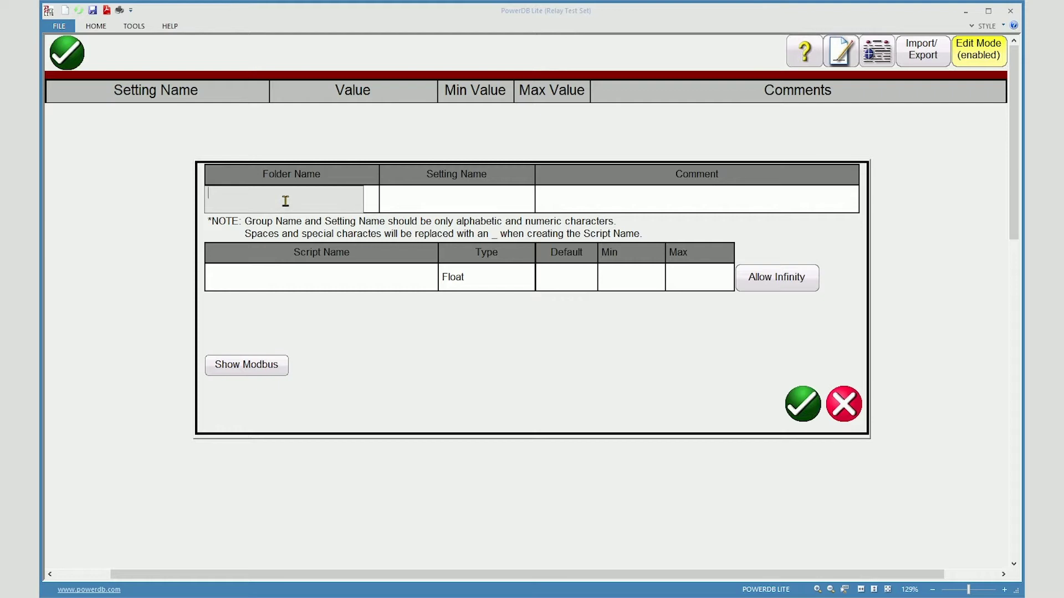
type("50 Elements")
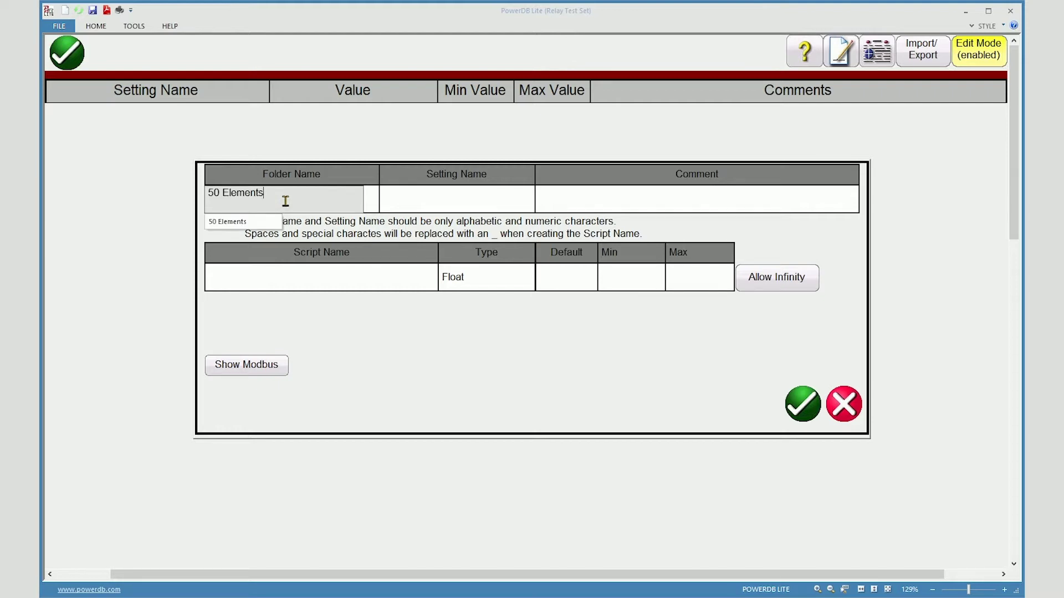
key("Return")
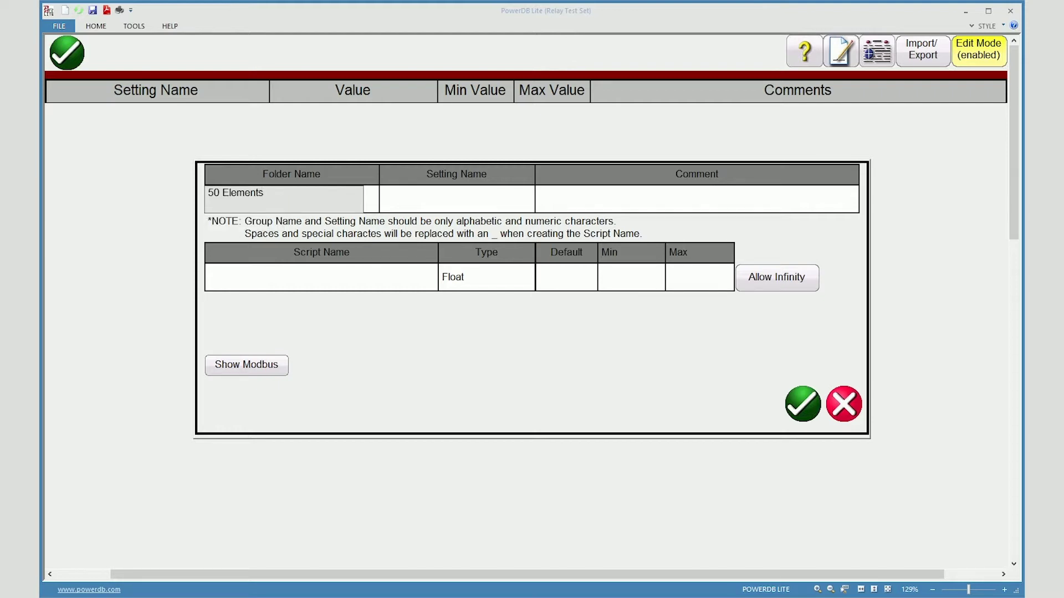
left_click(397, 206)
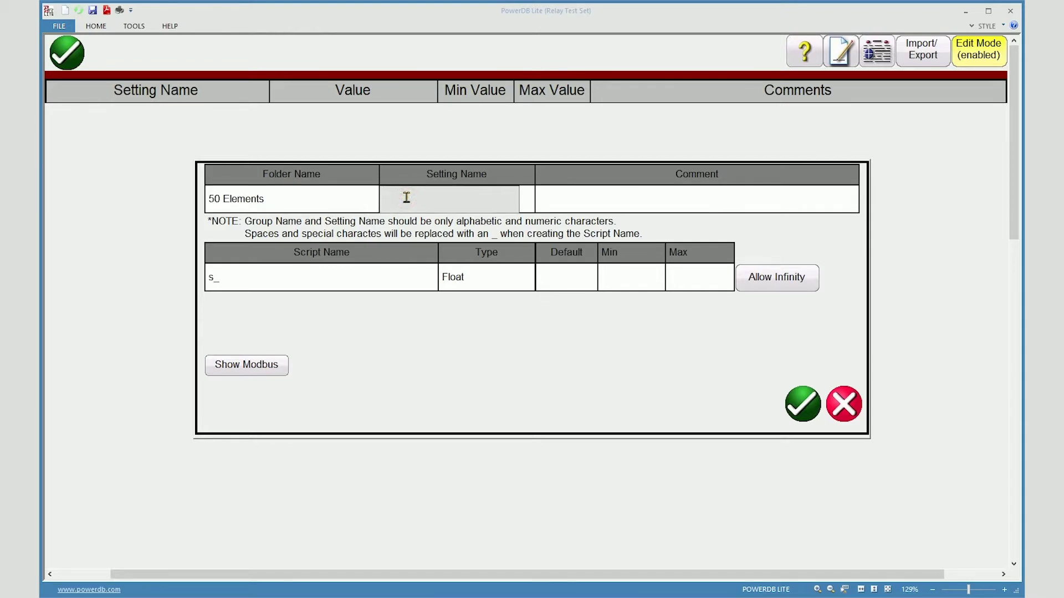
Name the new setting 50P1P with comment Phase Instantaneous Pickup
type("50P1P")
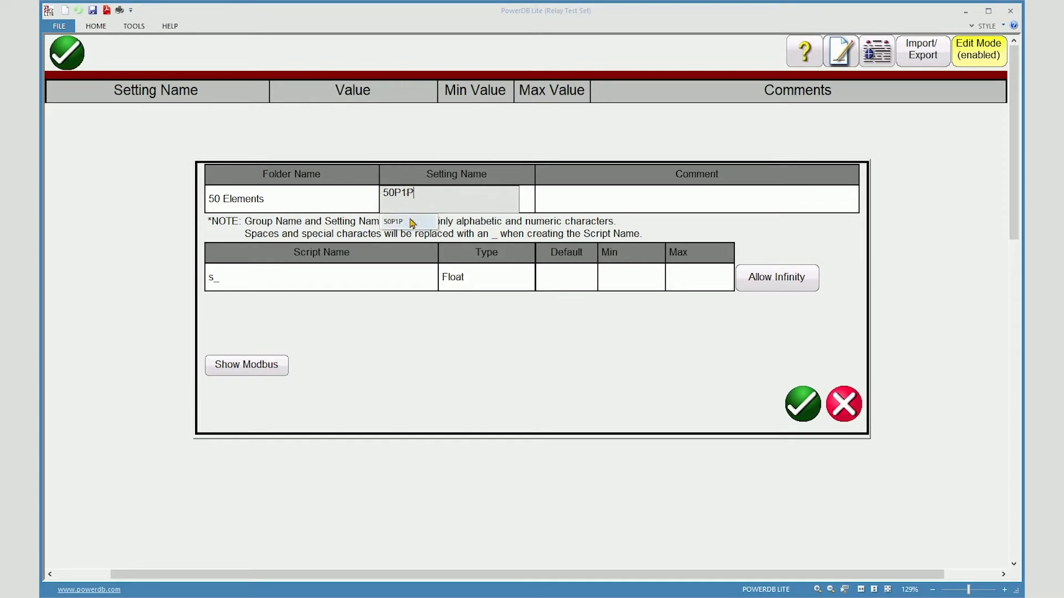
left_click(411, 222)
left_click(575, 203)
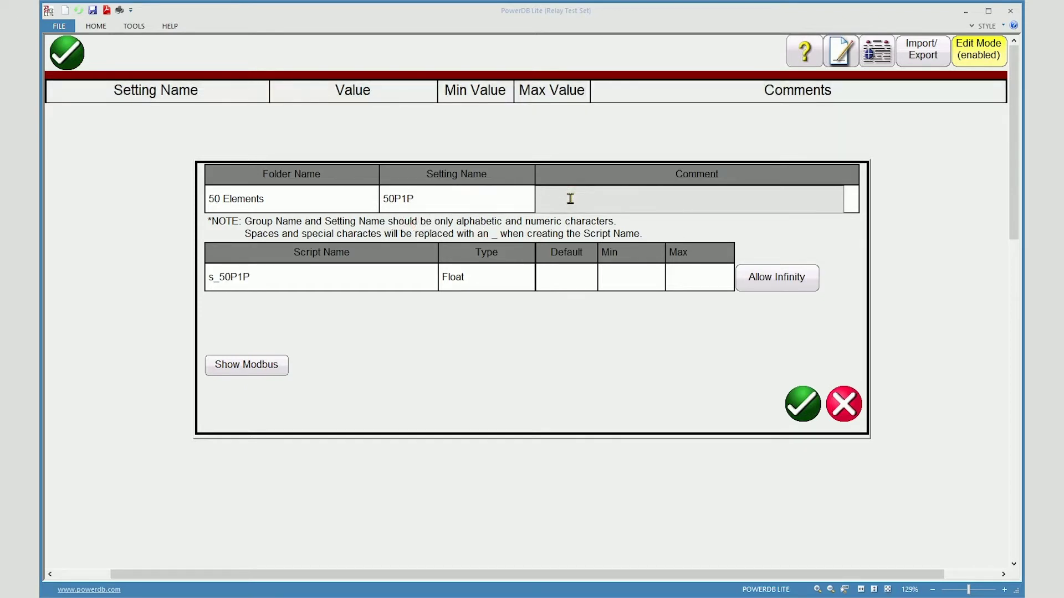
type("Phase Instantaneous Pickup")
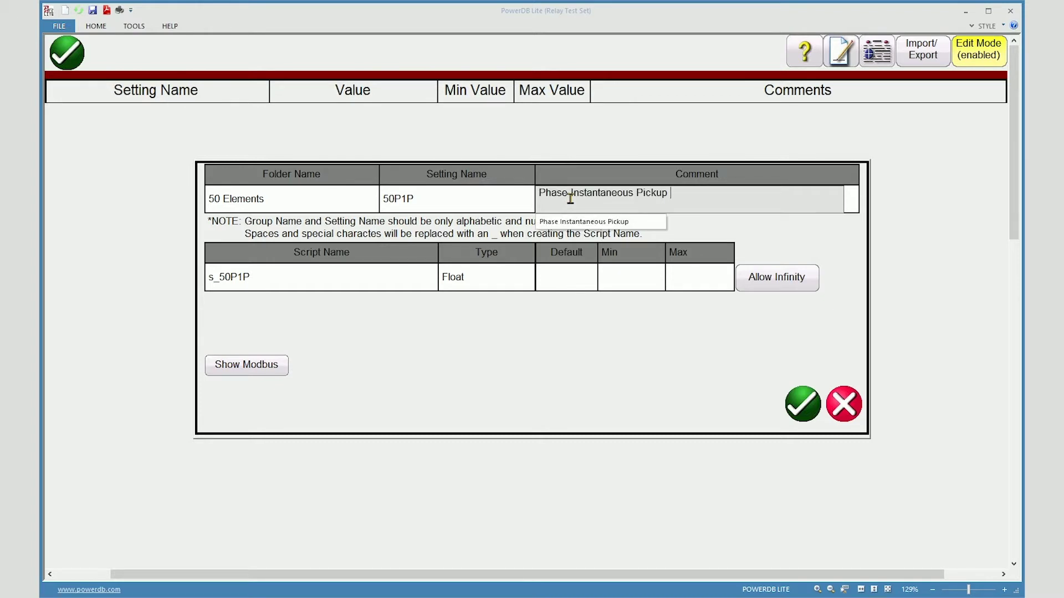
left_click(576, 223)
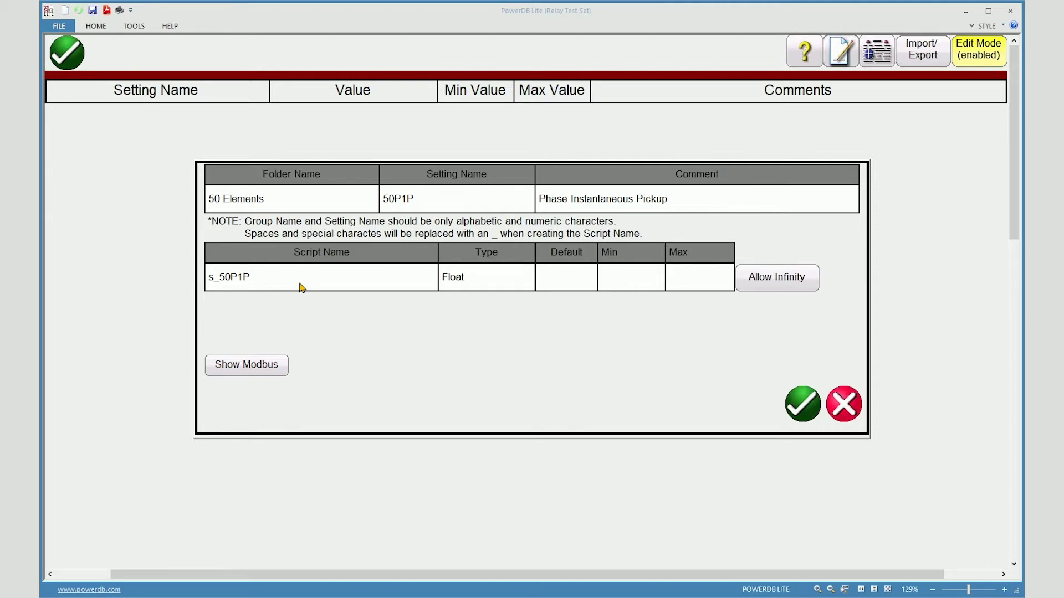
left_click(523, 282)
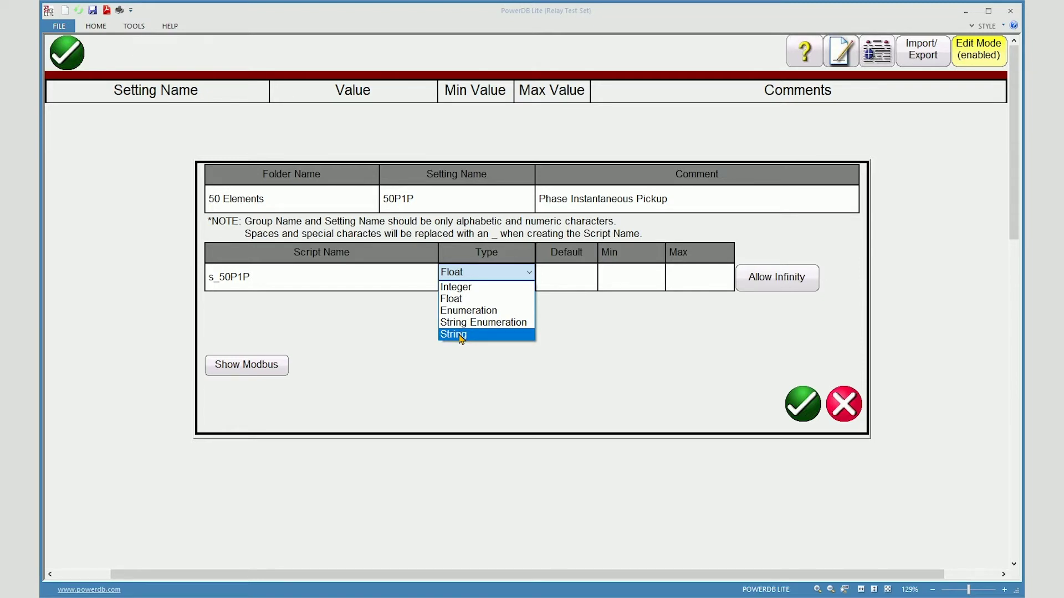
Keep 50P1P as Float with min 1 and max 90, and save it to 50 Elements
left_click(585, 278)
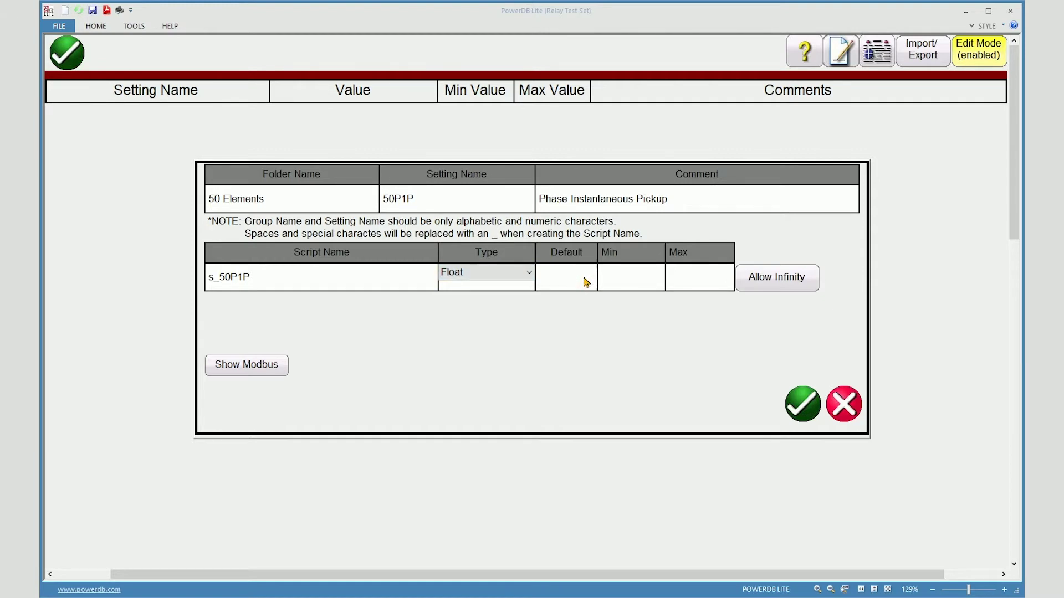
left_click(637, 282)
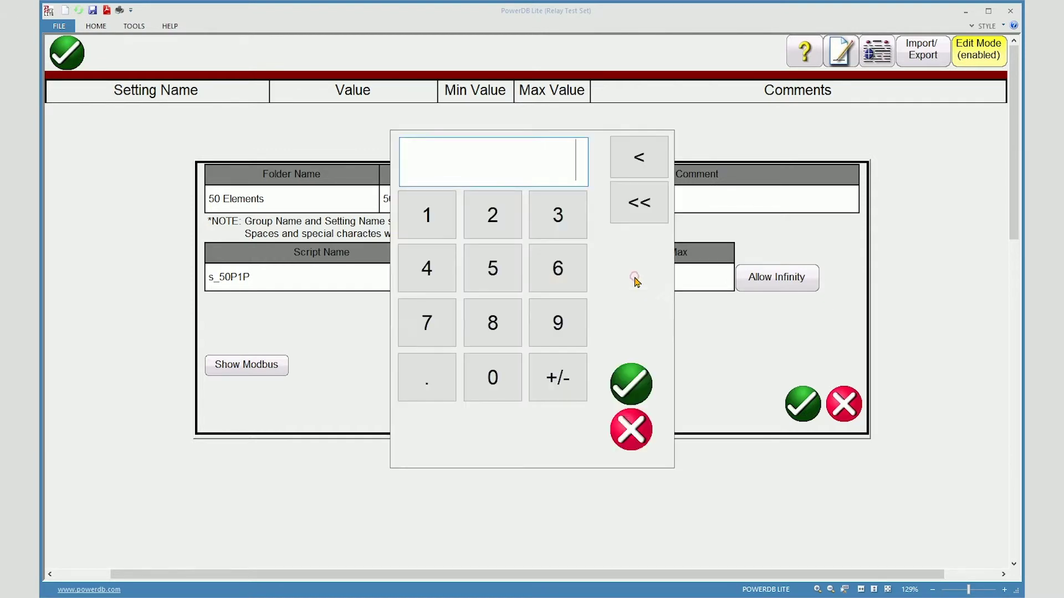
left_click(431, 215)
left_click(631, 384)
left_click(699, 278)
left_click(563, 323)
left_click(502, 379)
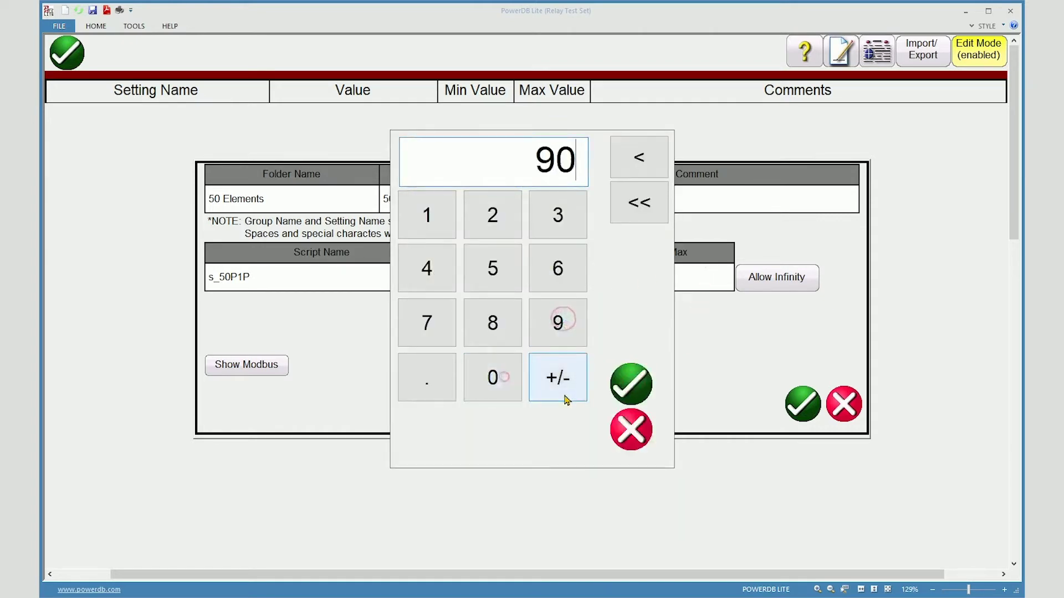
left_click(637, 381)
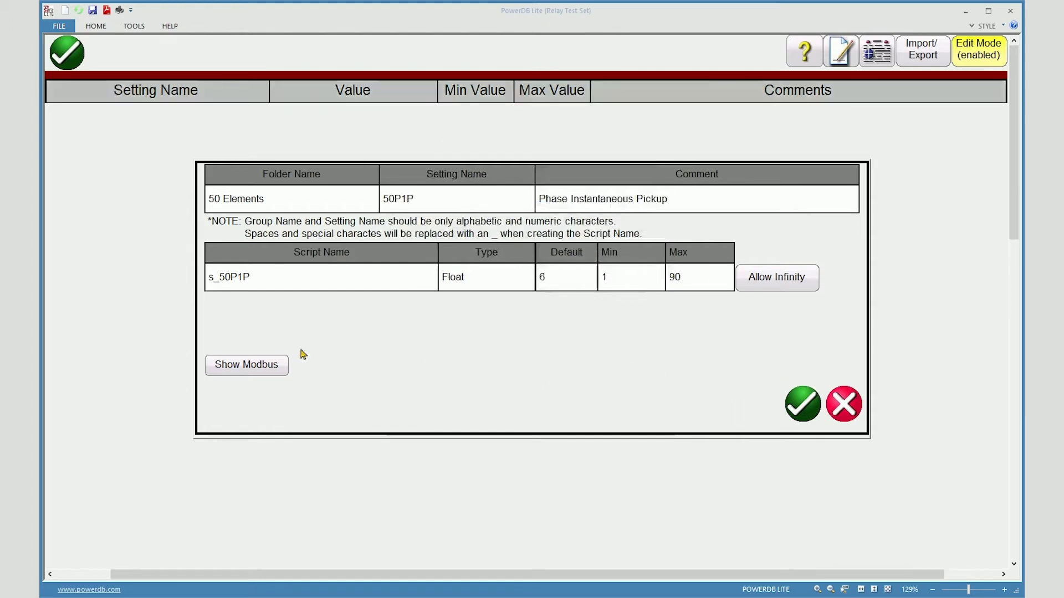
left_click(250, 371)
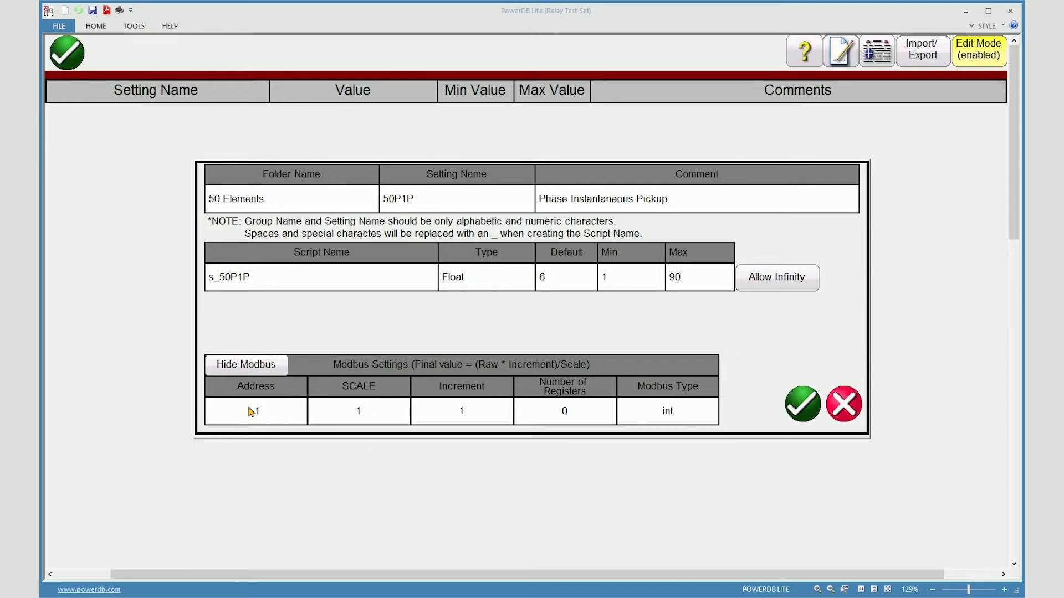
left_click(276, 369)
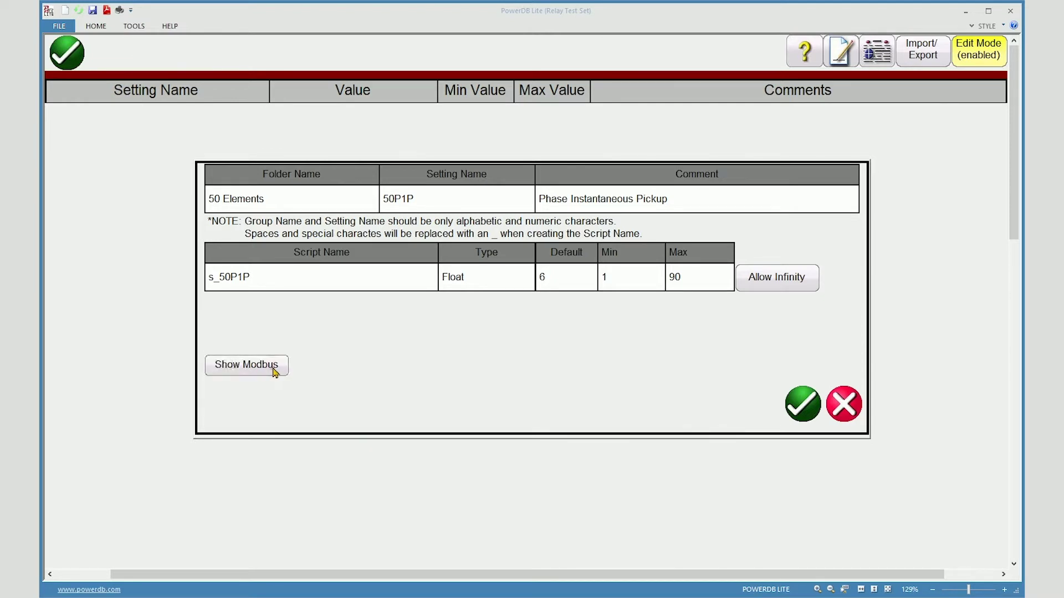
left_click(804, 402)
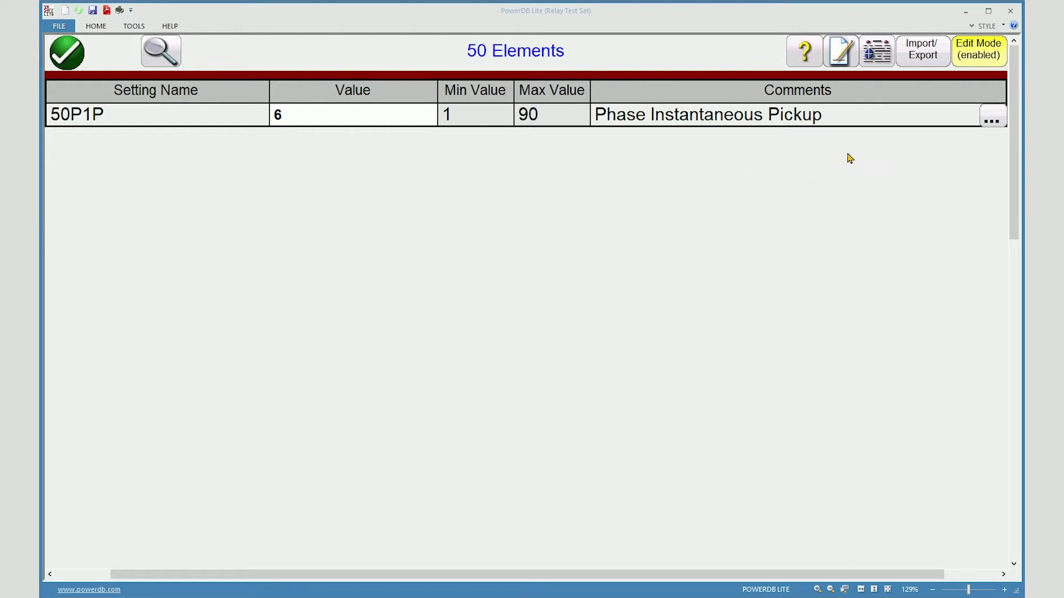
Open the Import/Export panel, glance at the Read From Relay choices, then reopen the panel
left_click(930, 55)
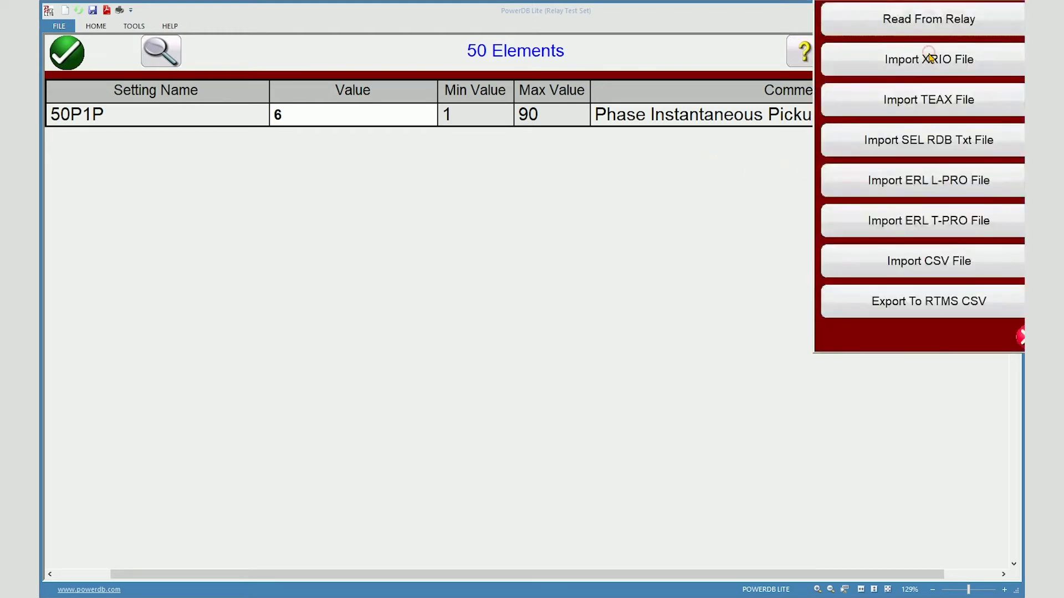
left_click(915, 22)
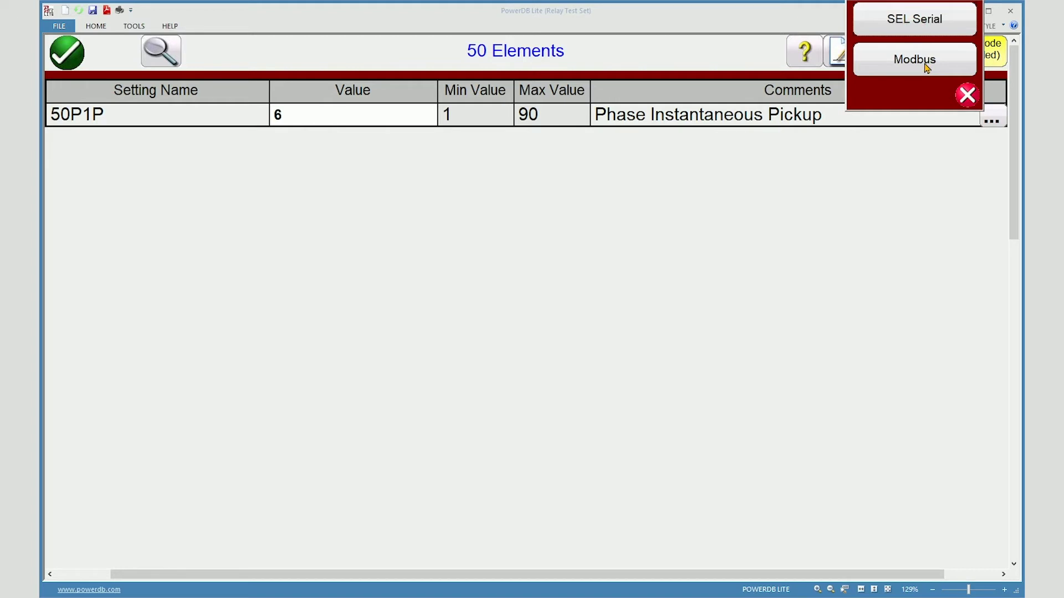
left_click(968, 96)
left_click(935, 54)
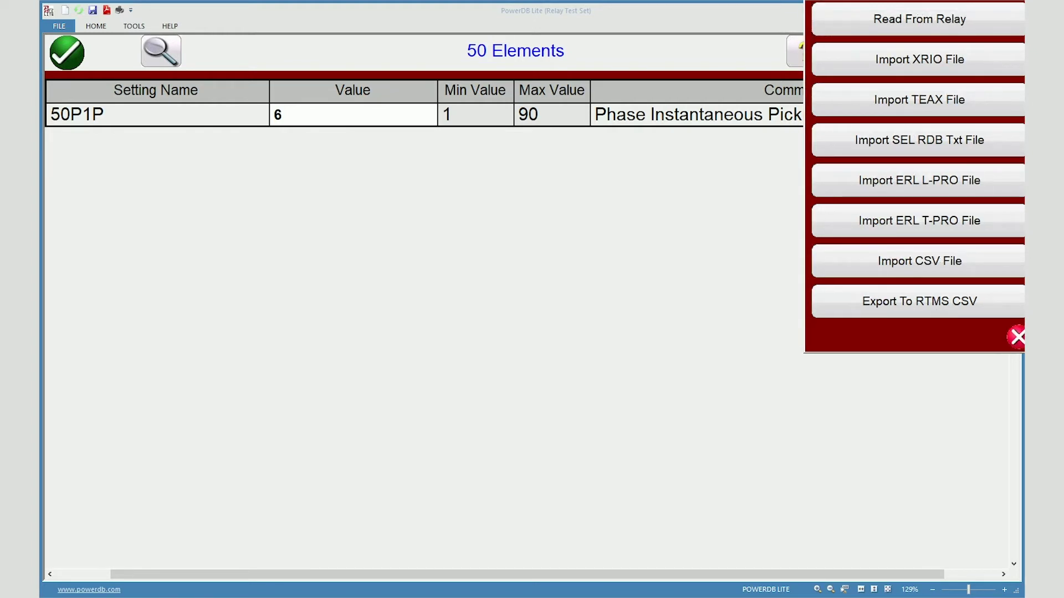
Read settings from the SEL relay over serial on Com Port 3 at 38400 baud
left_click(915, 22)
left_click(913, 29)
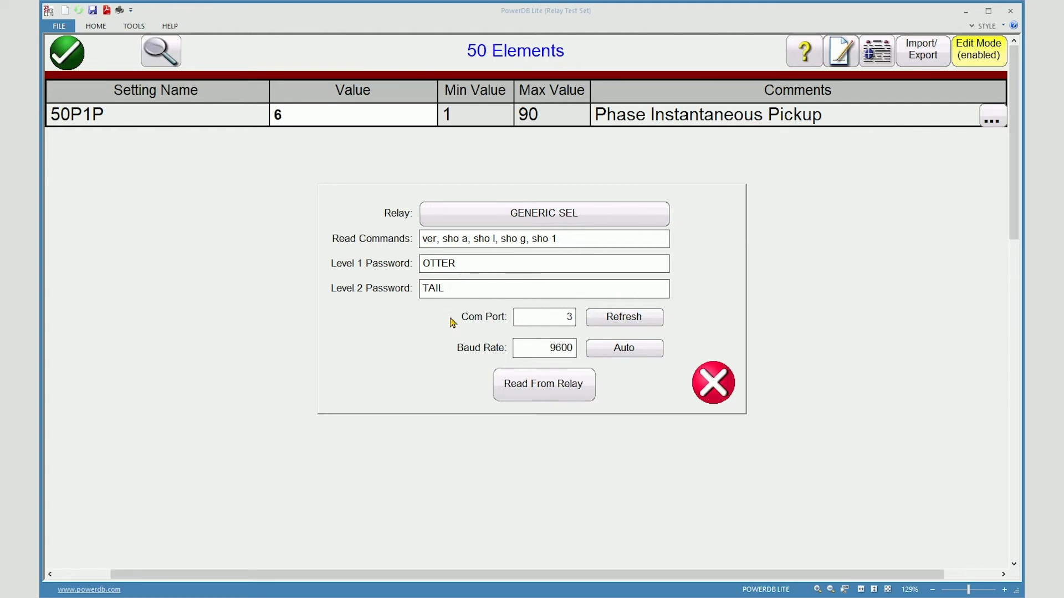
left_click(550, 318)
left_click(543, 333)
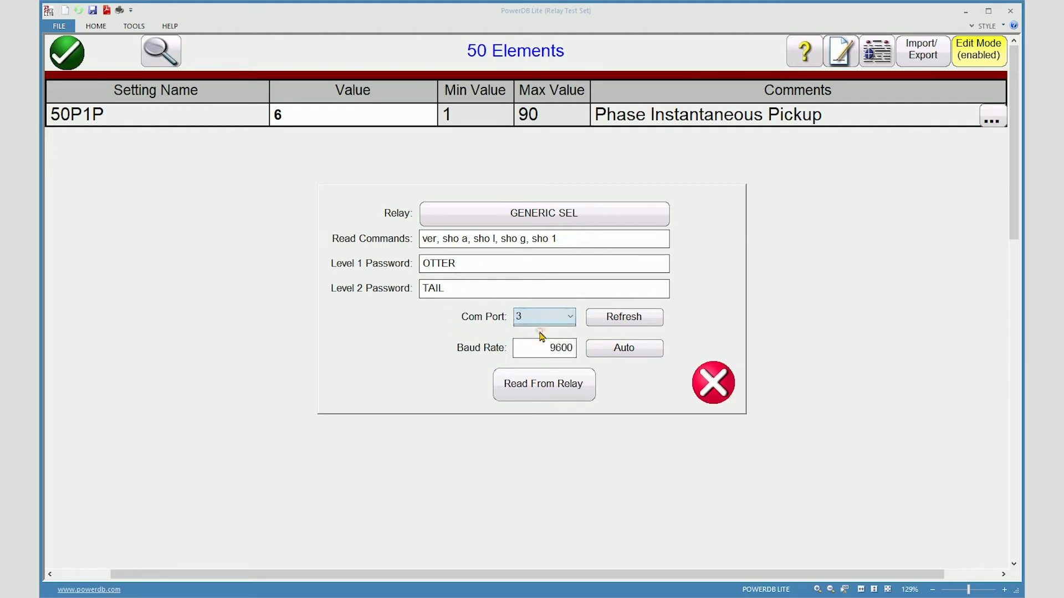
left_click(552, 353)
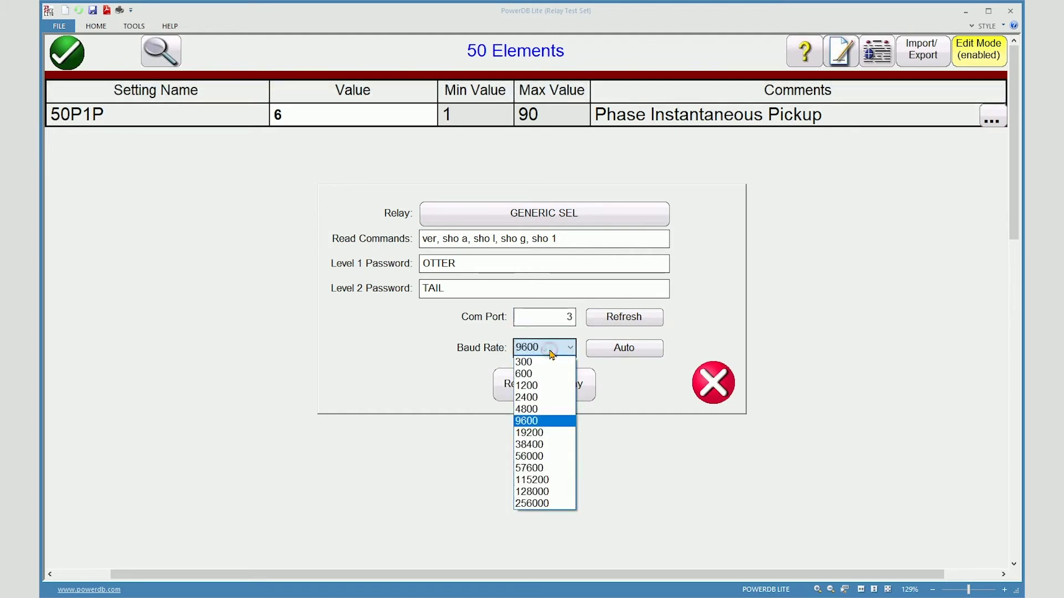
left_click(540, 444)
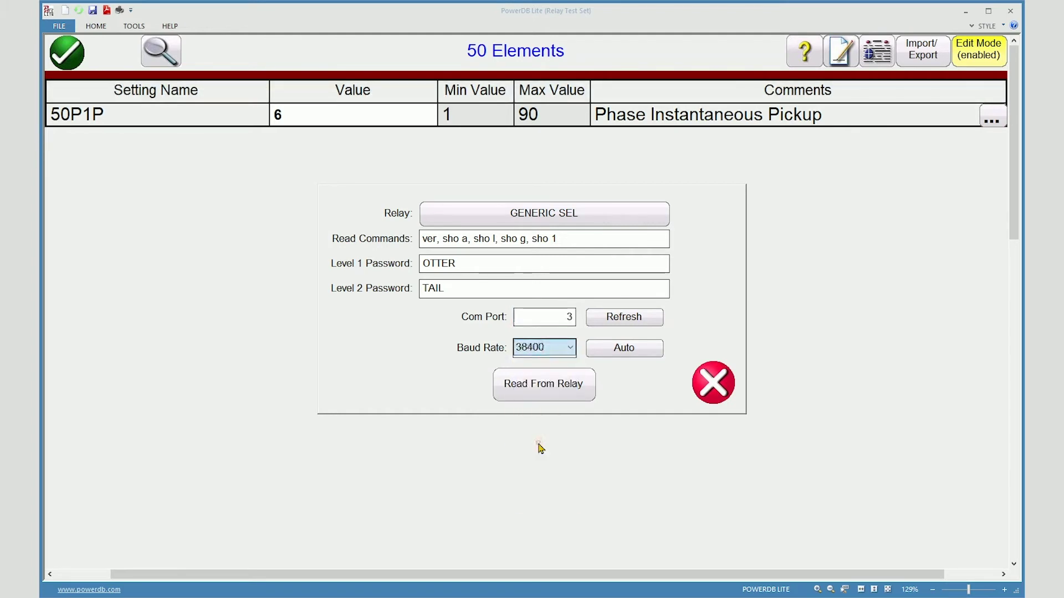
left_click(547, 391)
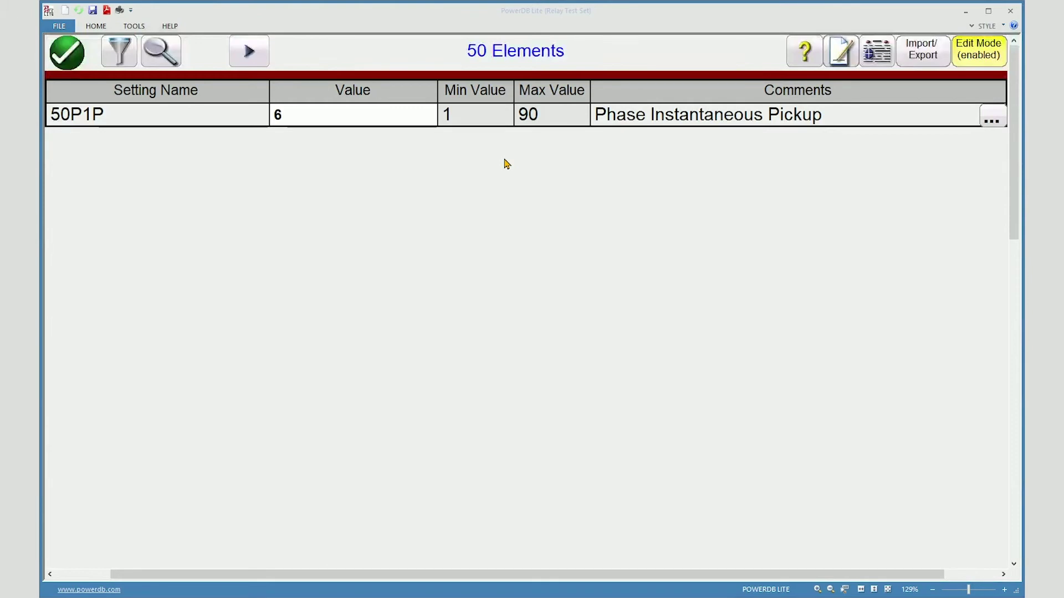
left_click(504, 160)
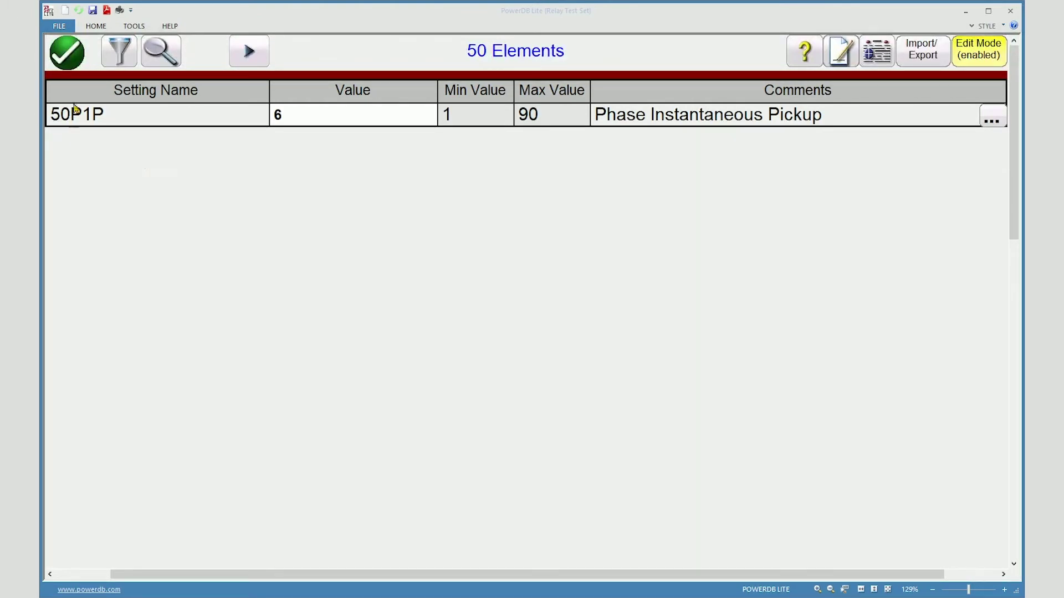
Browse the Element 50, 51 and 79 setting groups, ending on Element 50
left_click(118, 56)
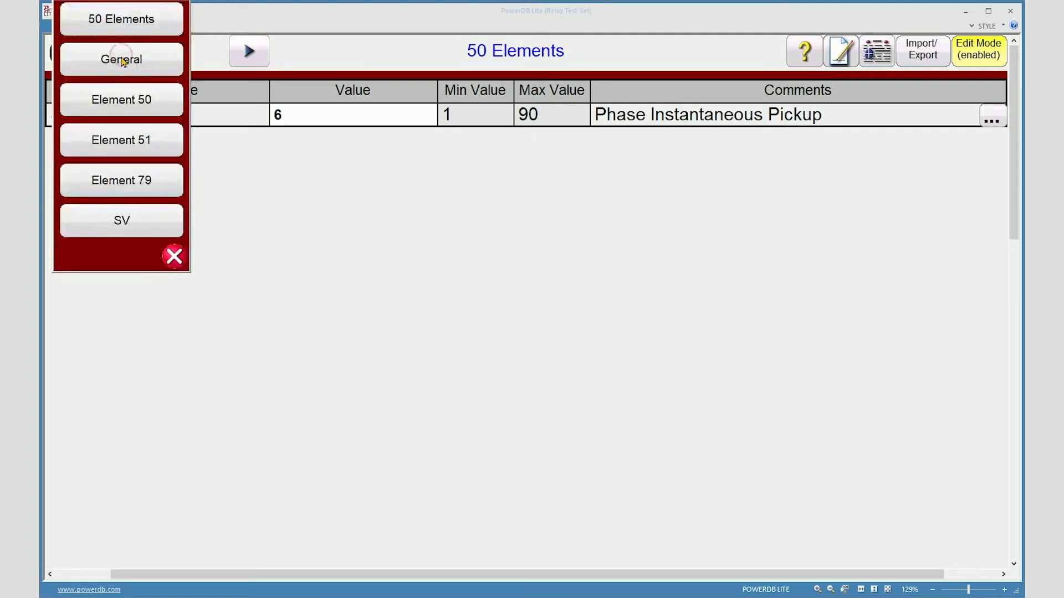
left_click(123, 103)
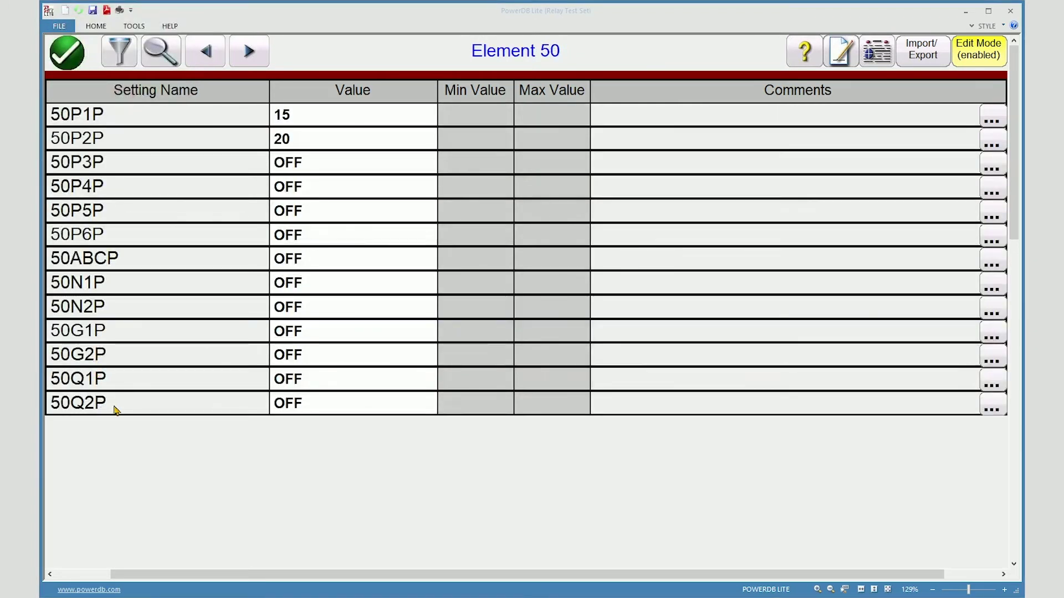
left_click(118, 51)
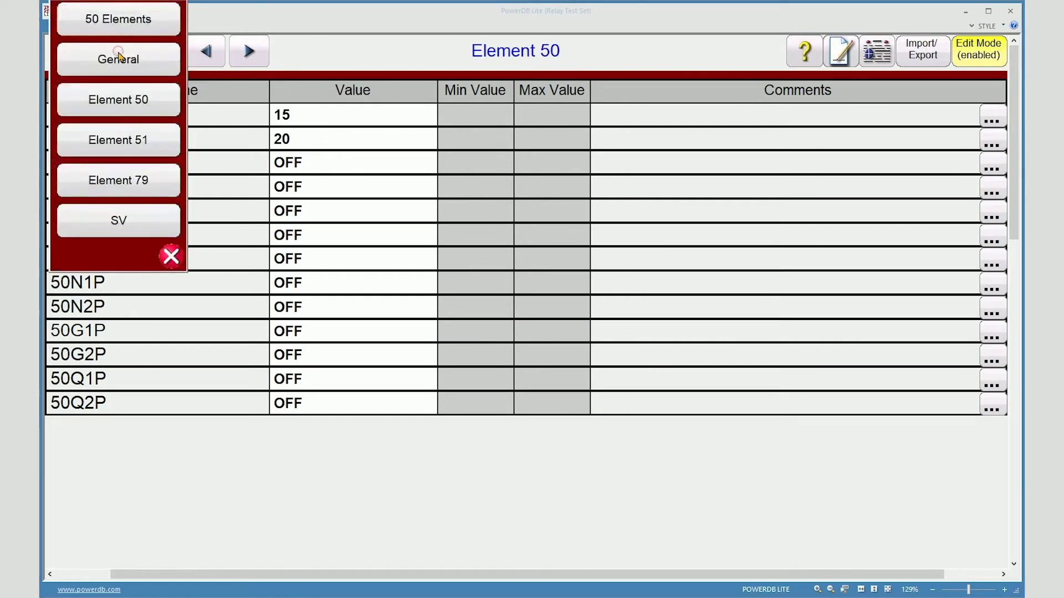
left_click(123, 142)
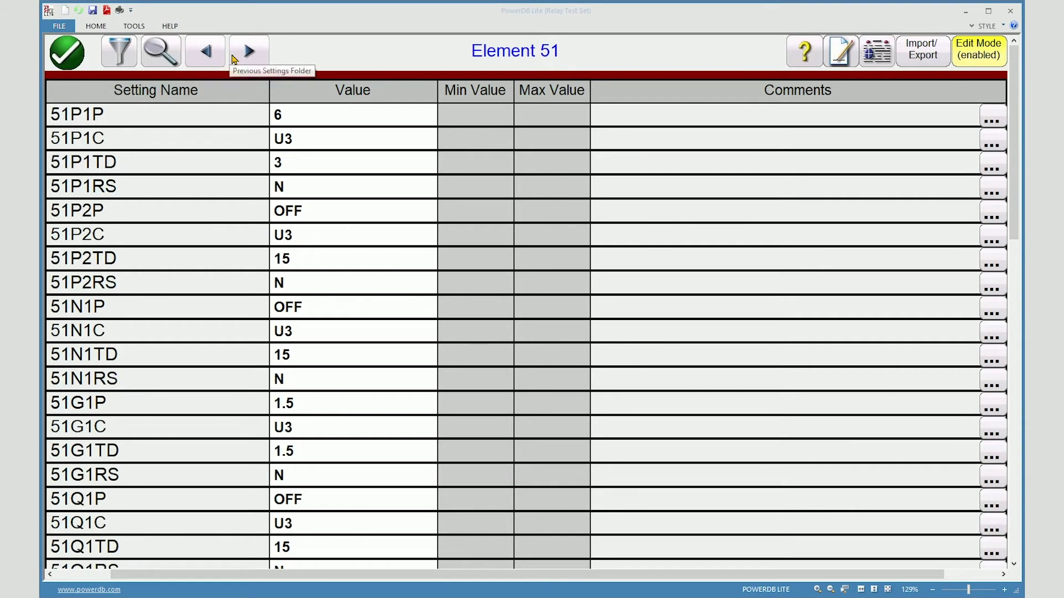
left_click(244, 52)
left_click(208, 56)
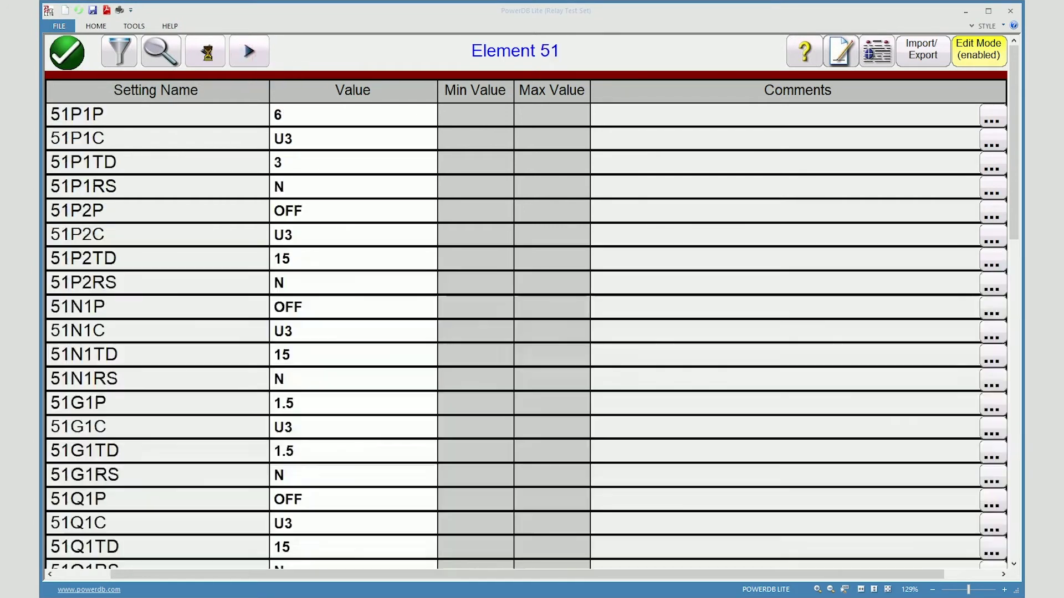
left_click(209, 56)
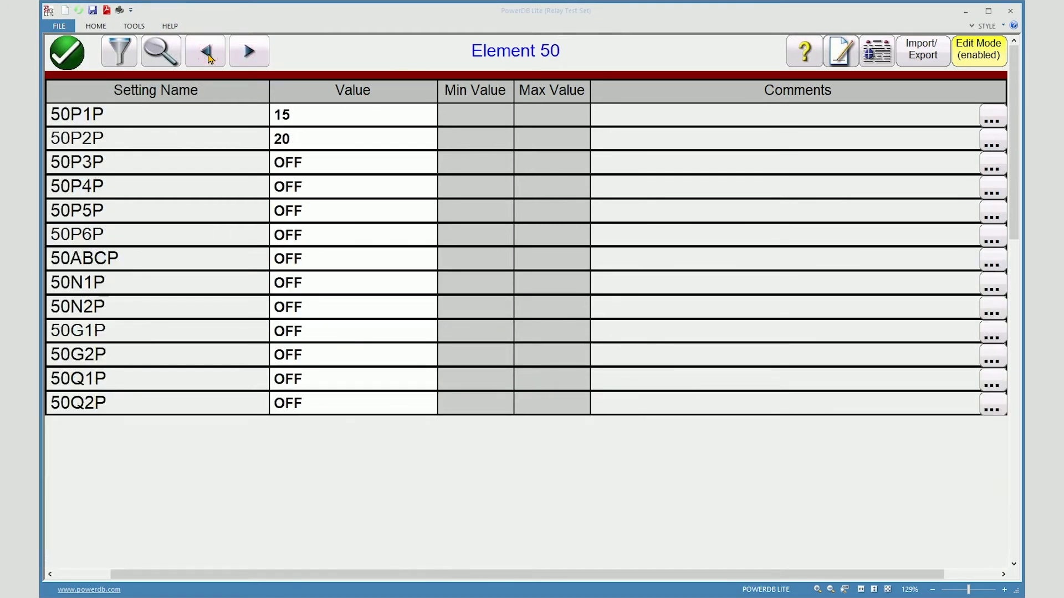
Open the setting search, cancel it, and exit the relay settings
left_click(158, 50)
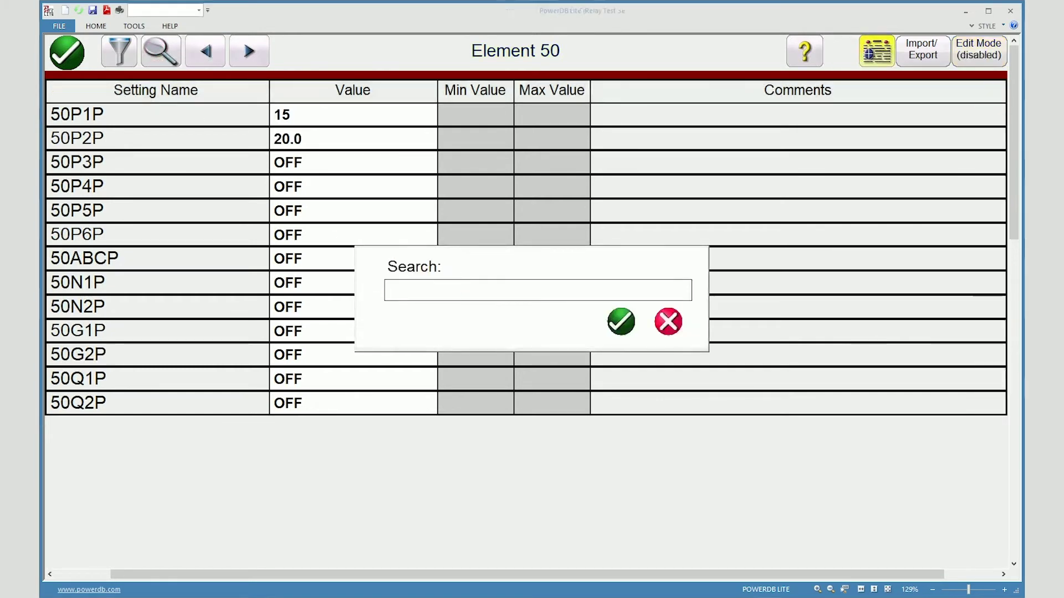
left_click(661, 315)
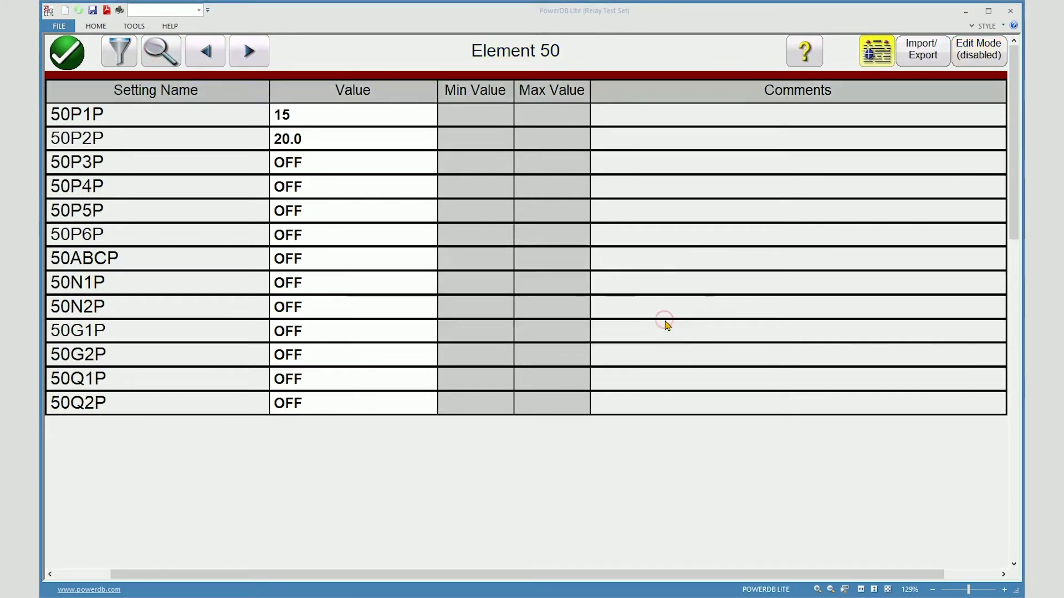
left_click(73, 53)
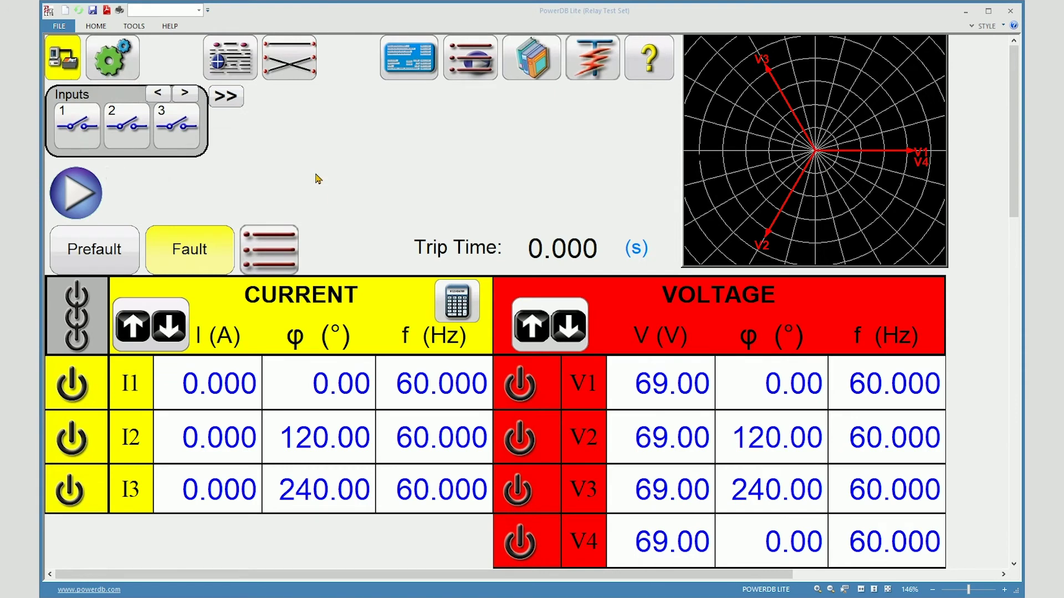
Close the Untitled document without saving its changes
left_click(65, 10)
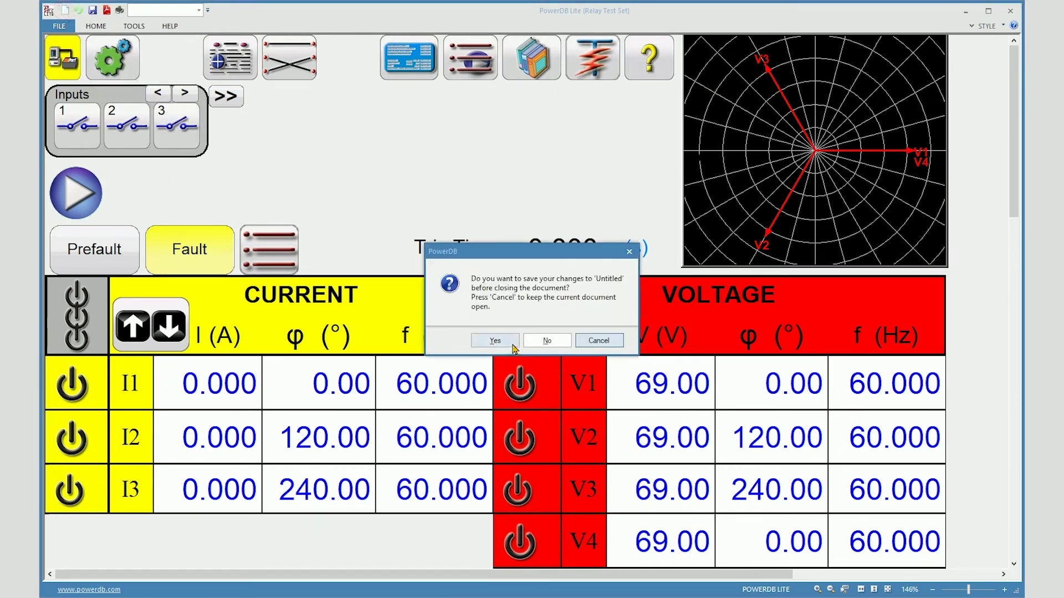
left_click(547, 343)
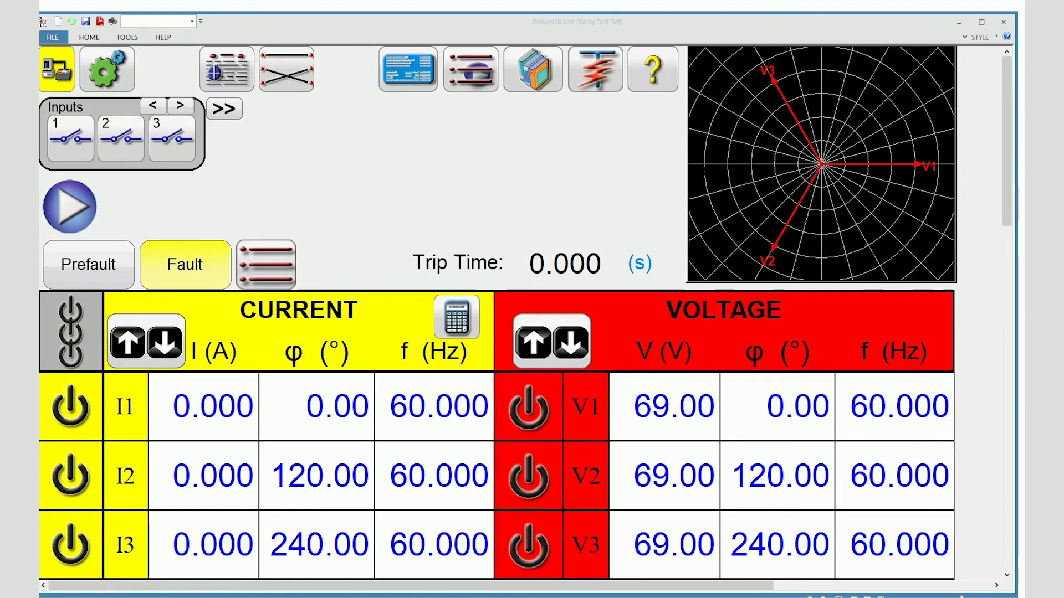
Set up a Timing: OverCurrent test, accept its tolerances, and add phase settings to the report
left_click(473, 71)
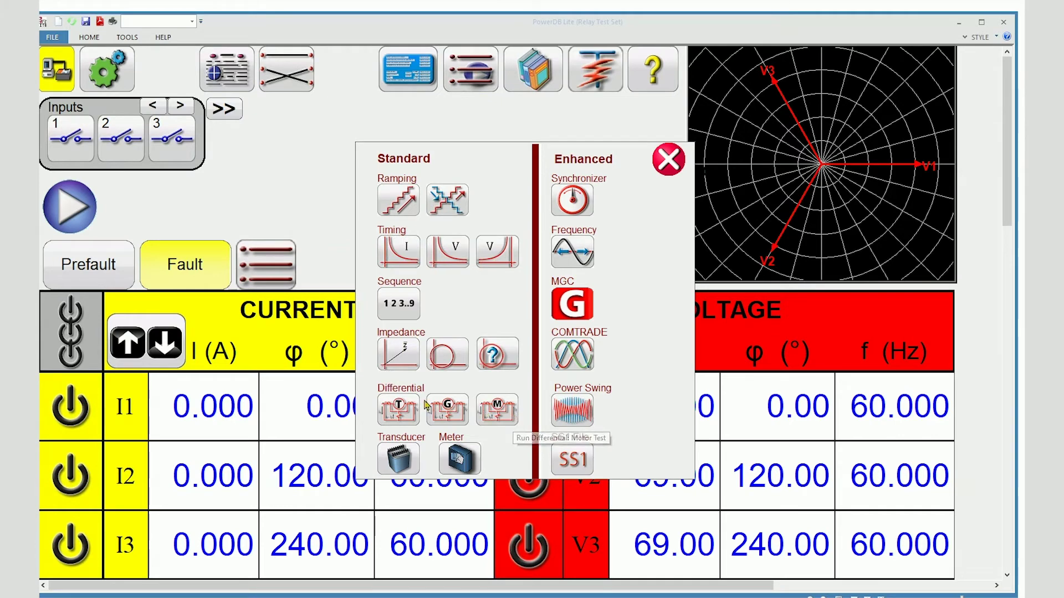
left_click(399, 252)
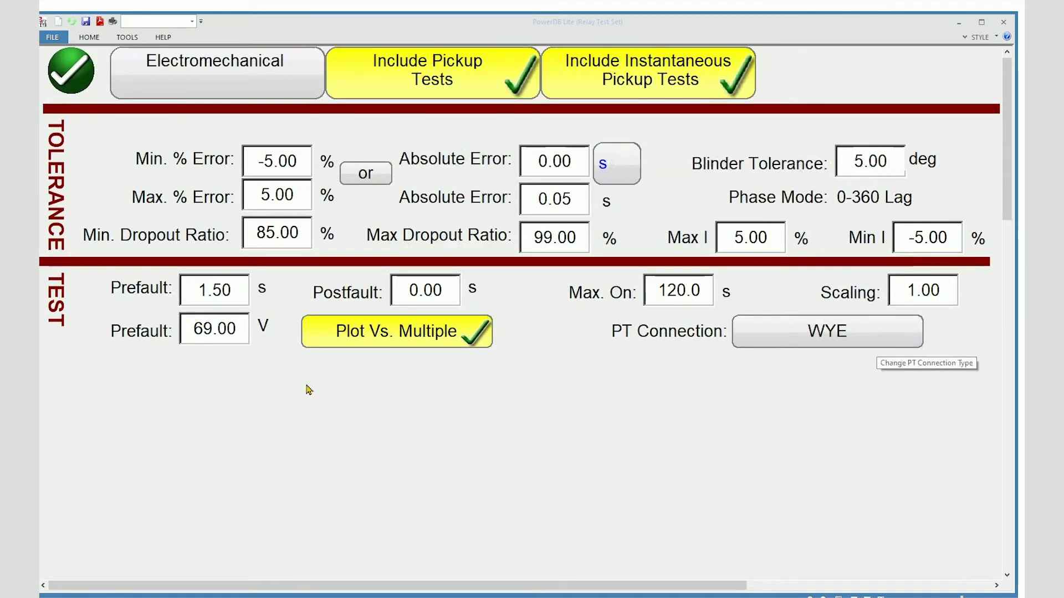
left_click(74, 77)
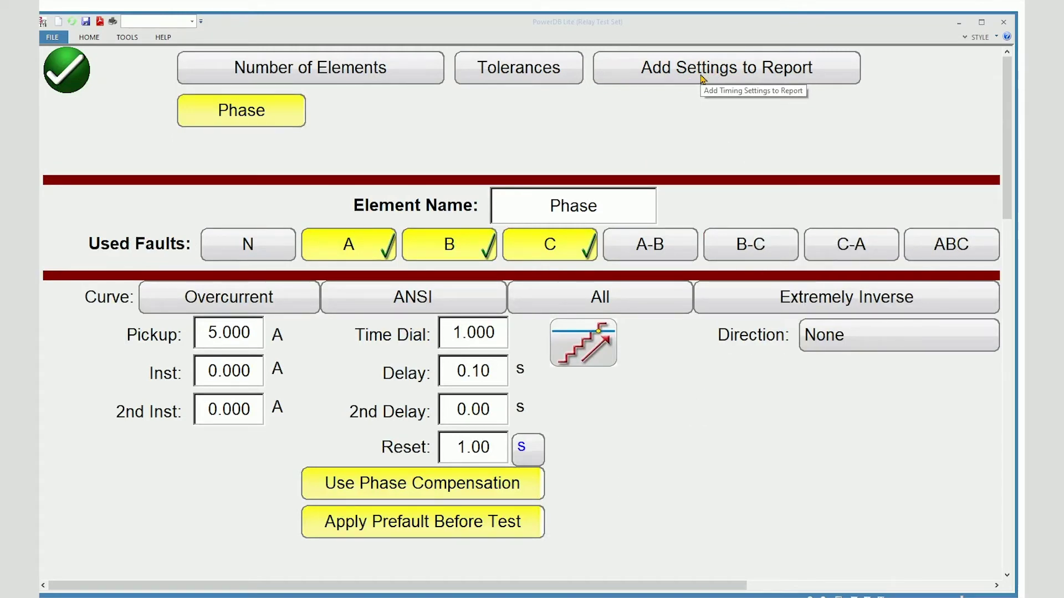
left_click(701, 76)
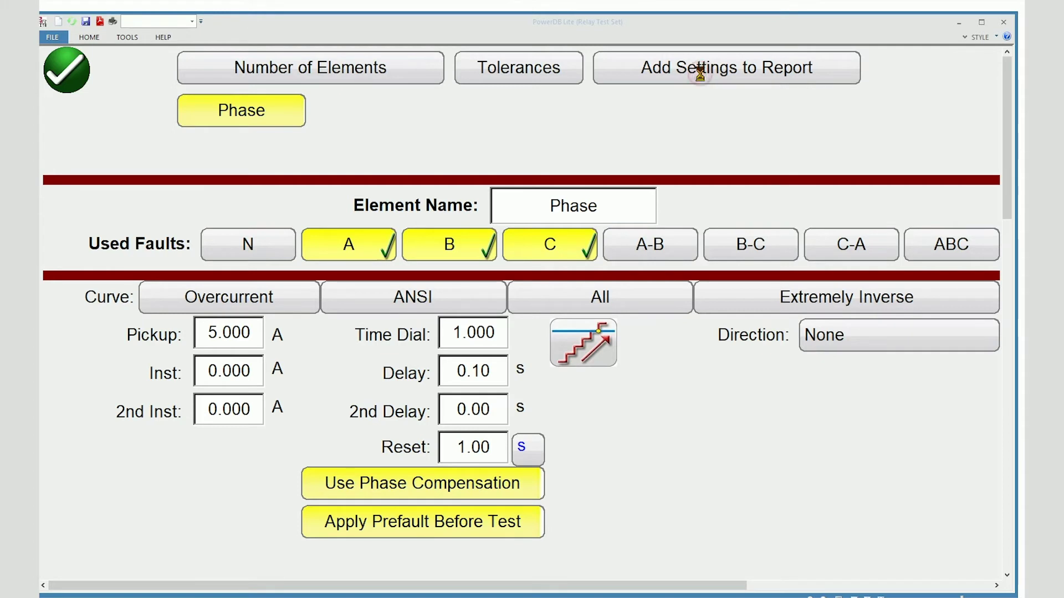
left_click(71, 82)
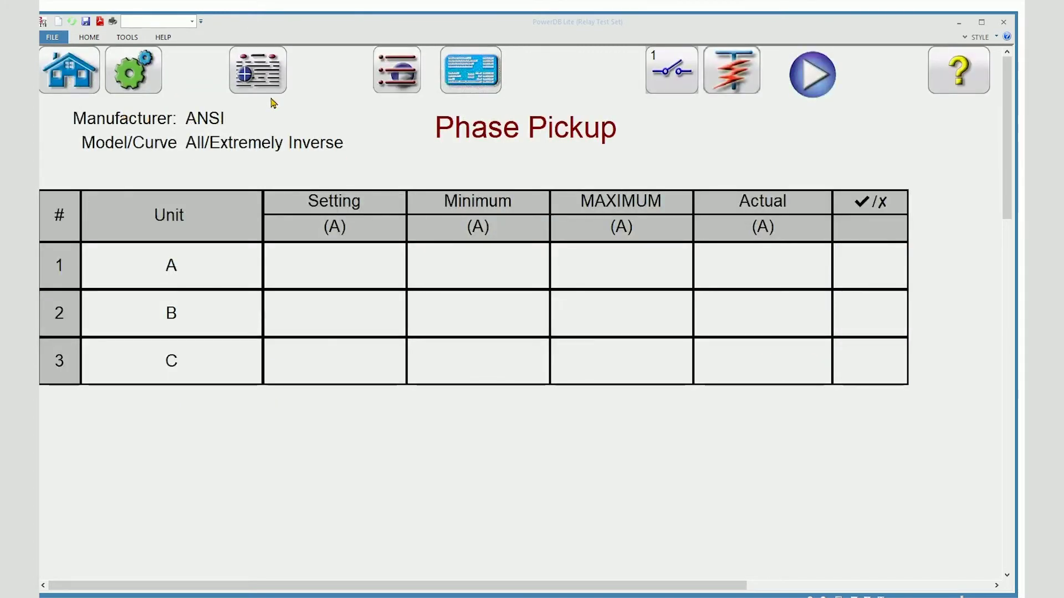
View the relay test report, then go back to the Home test screen
left_click(261, 75)
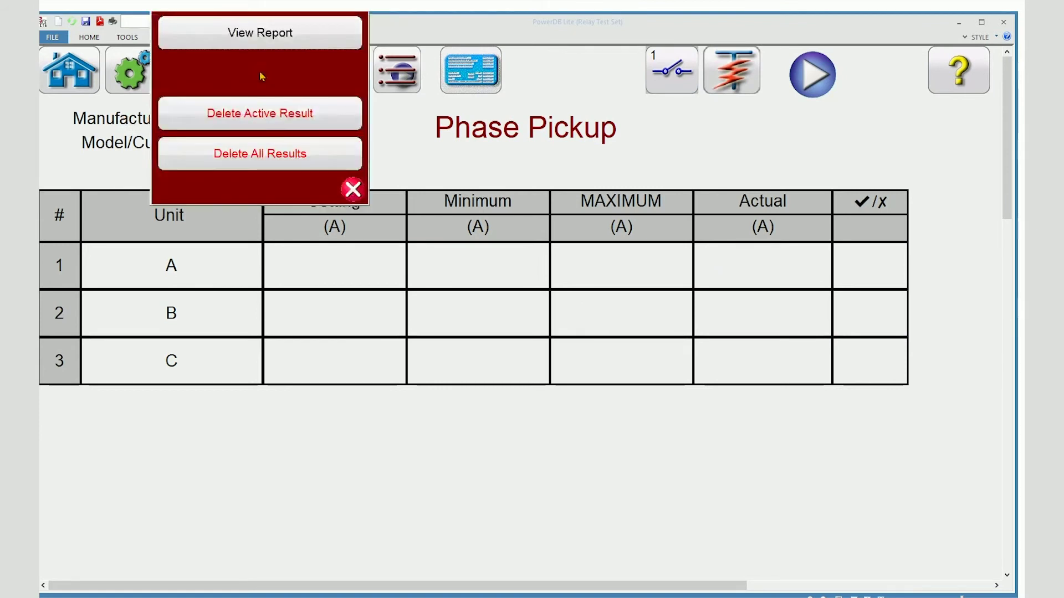
left_click(280, 34)
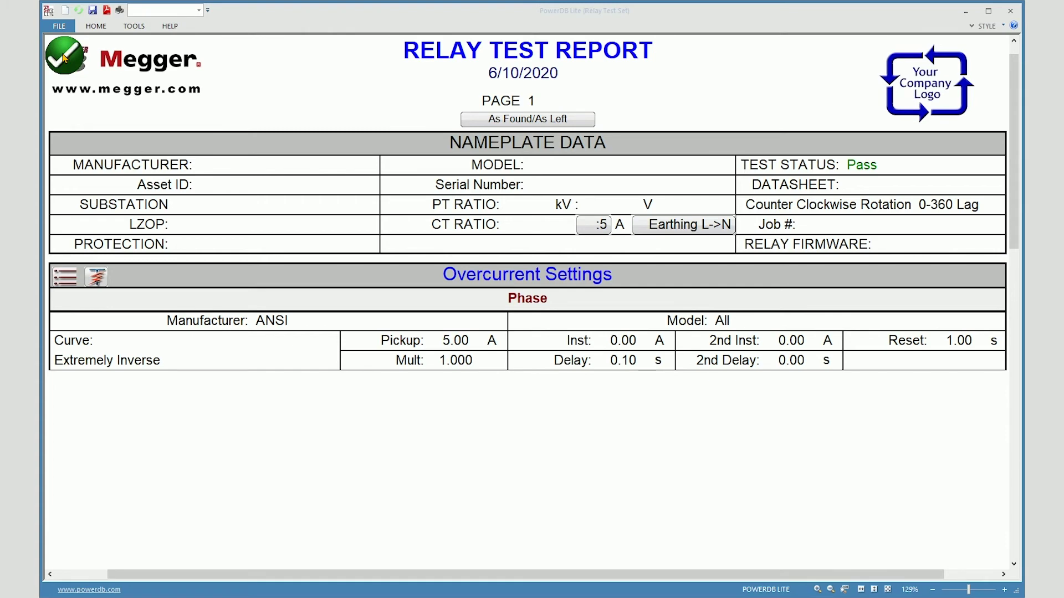
left_click(65, 58)
left_click(99, 28)
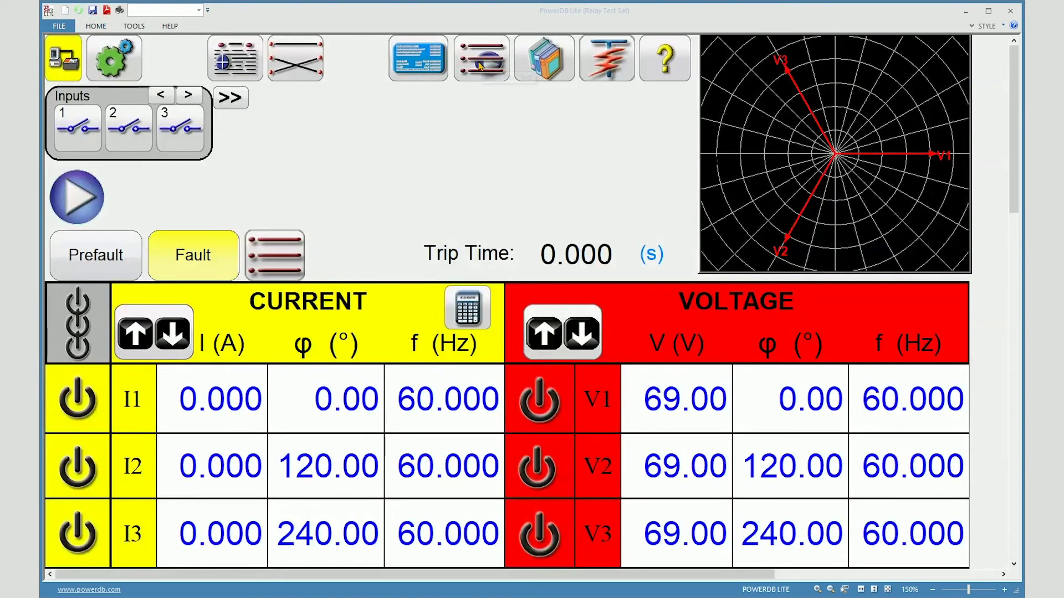
Run a stair-ramp test on I1 with V1, V2 and V3 on, tripping at 4.280 A
left_click(480, 60)
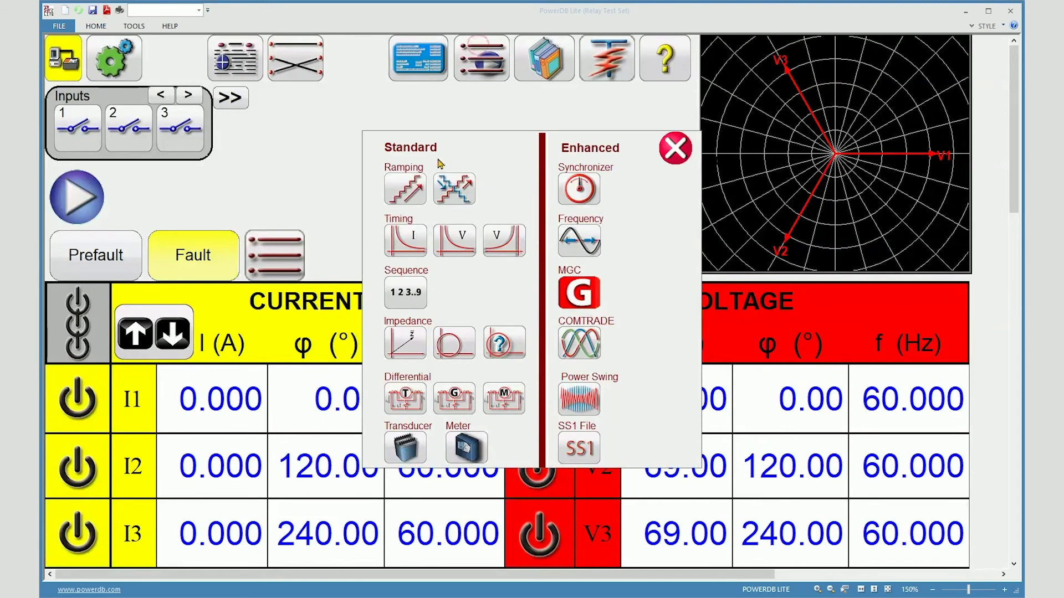
left_click(402, 190)
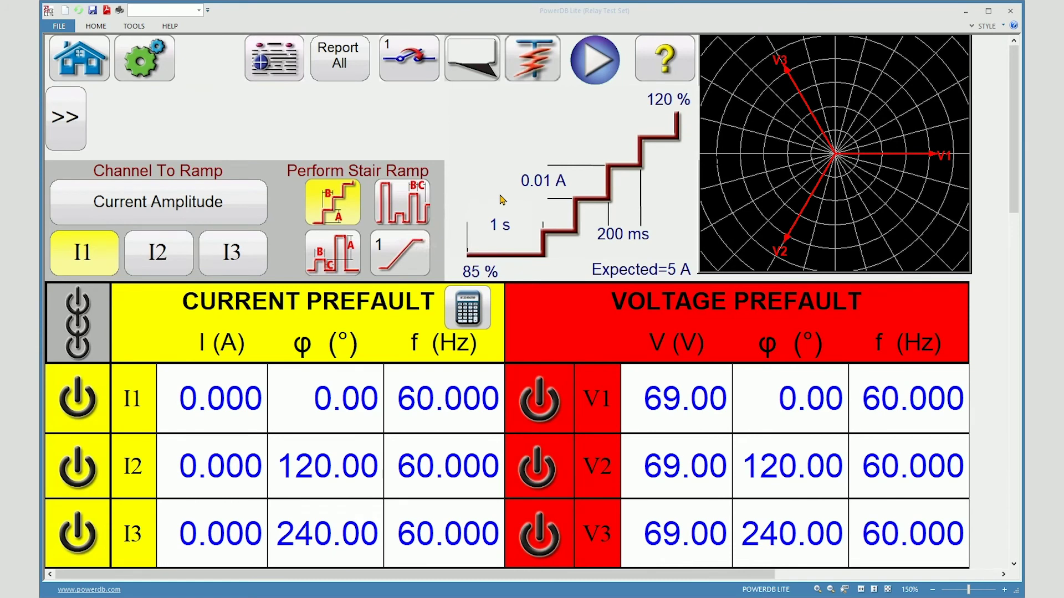
left_click(81, 399)
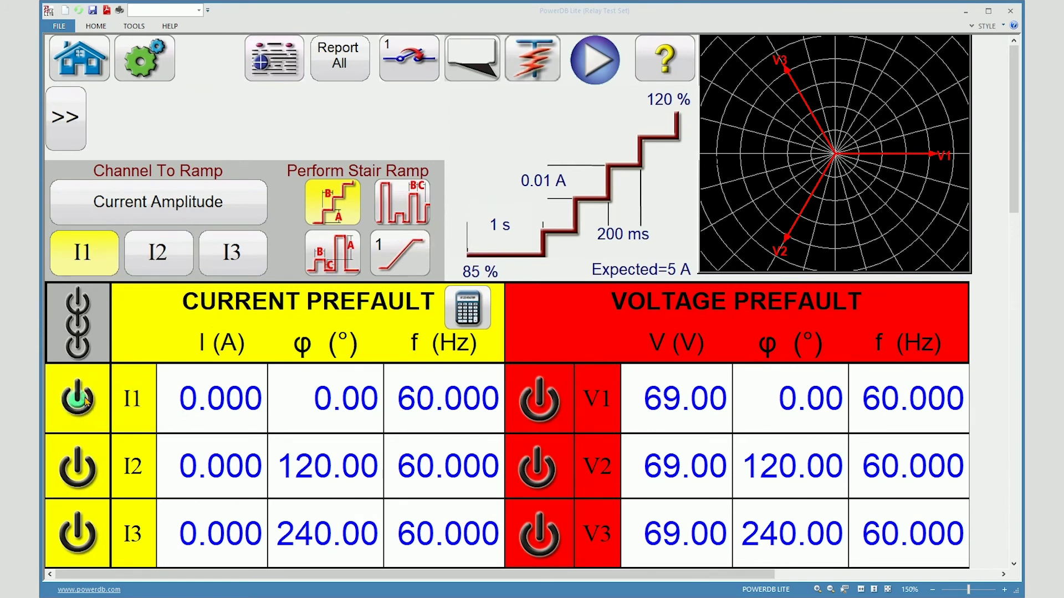
left_click(531, 415)
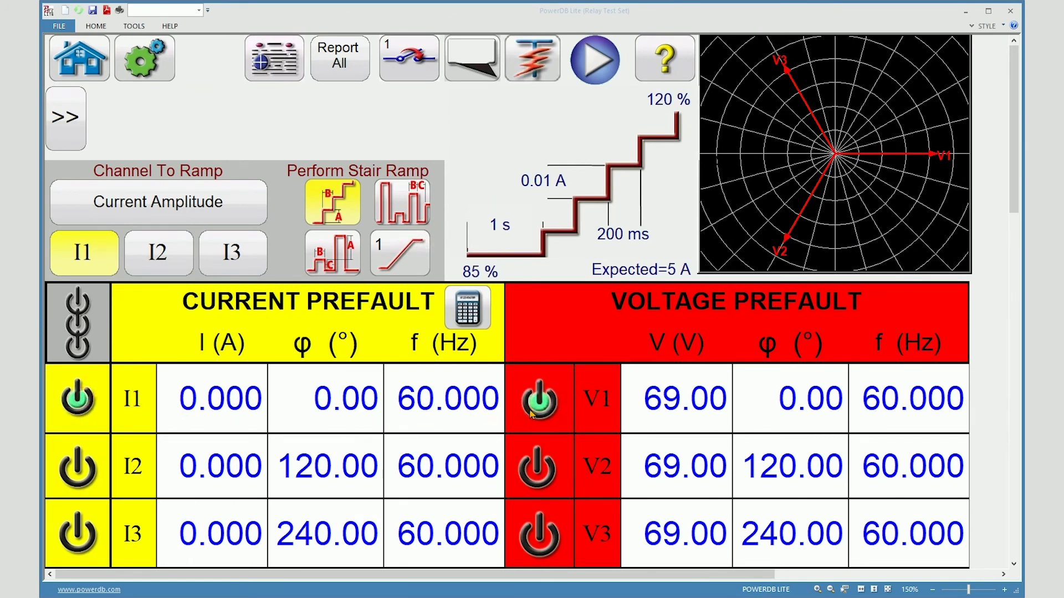
left_click(546, 482)
left_click(547, 535)
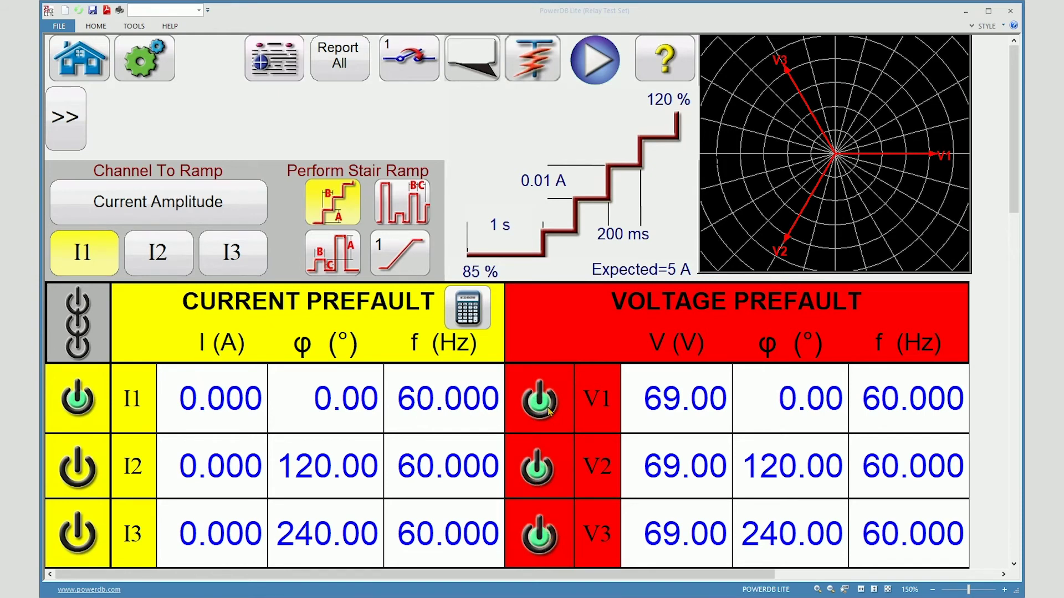
left_click(596, 67)
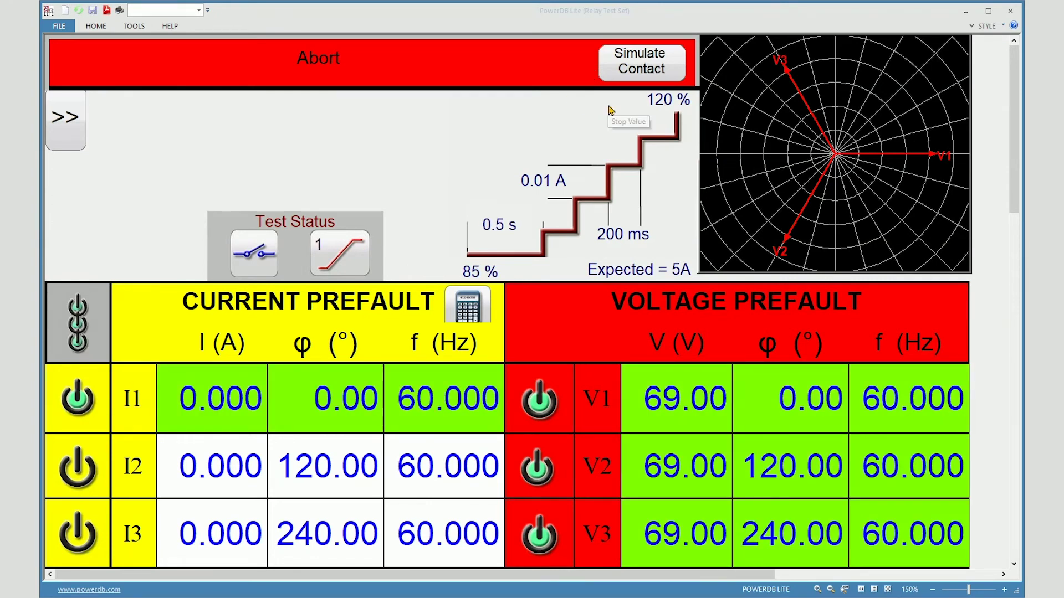
left_click(653, 65)
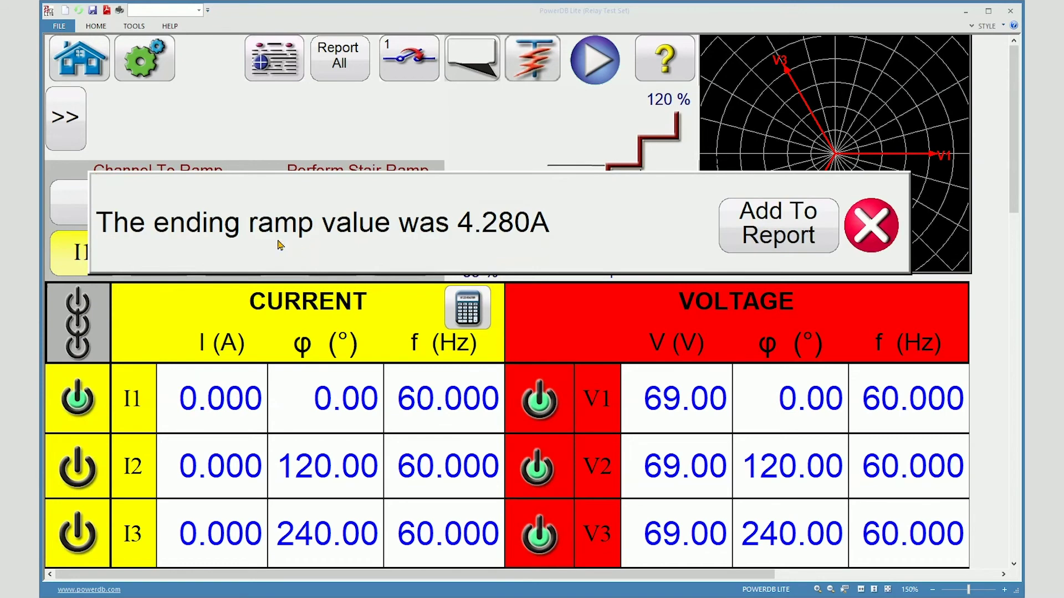
Record the 4.280 A pickup in the report with Allowed % Error 5.0, then return to the I1 stair-ramp setup
left_click(779, 237)
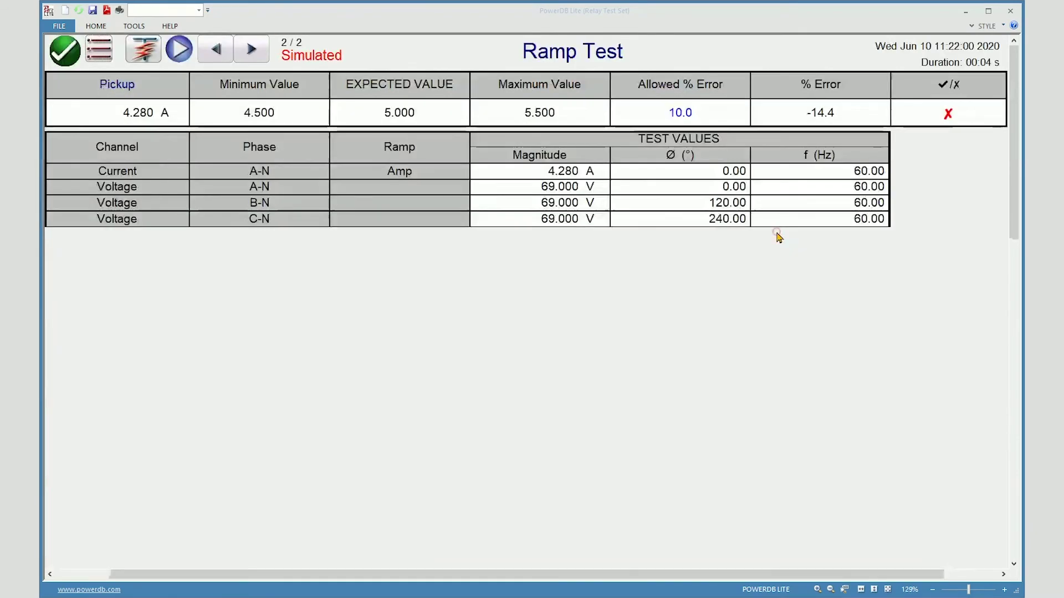
double_click(680, 113)
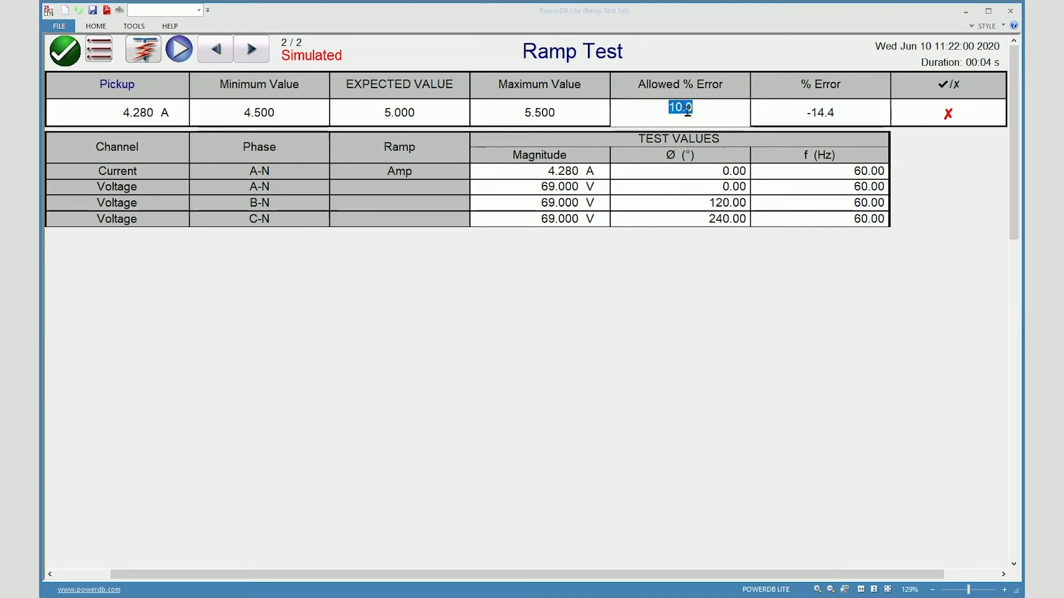
type("5")
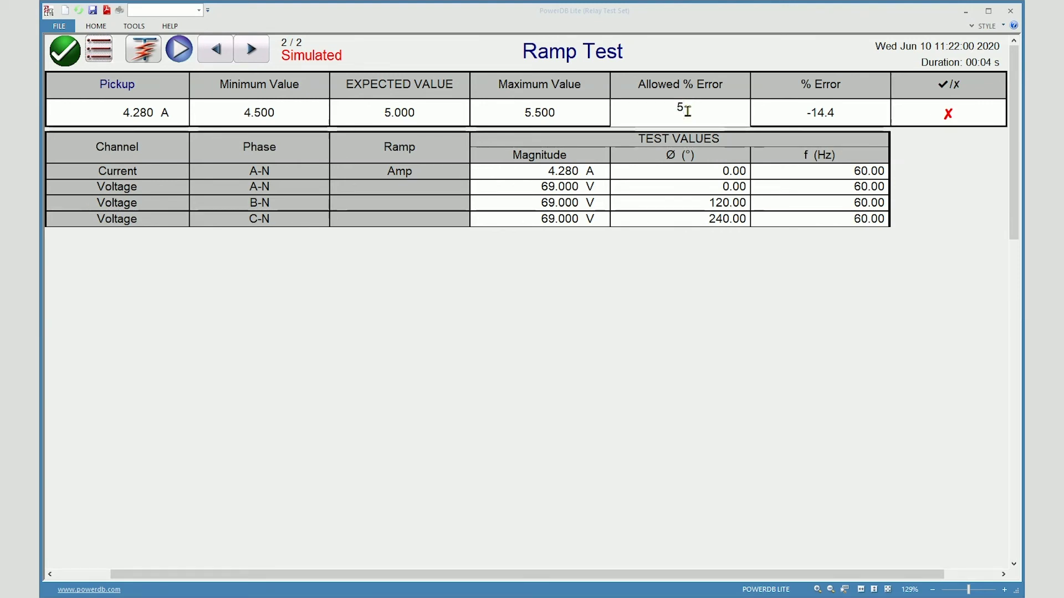
key("Tab")
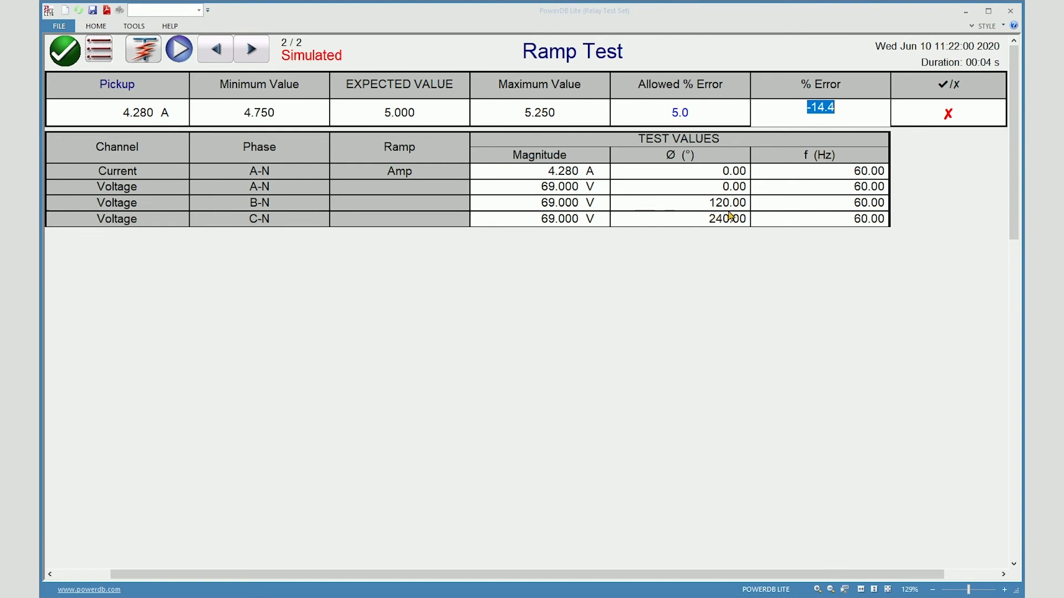
left_click(74, 54)
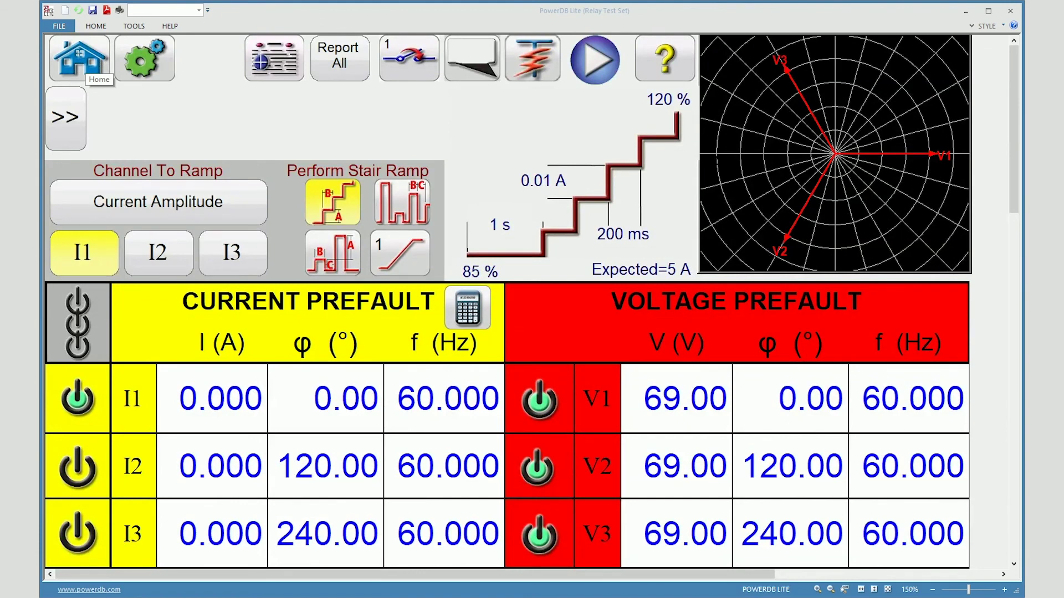
View the relay test report down to the Ramp Test results and Fail Simulated status, then go Home
left_click(83, 65)
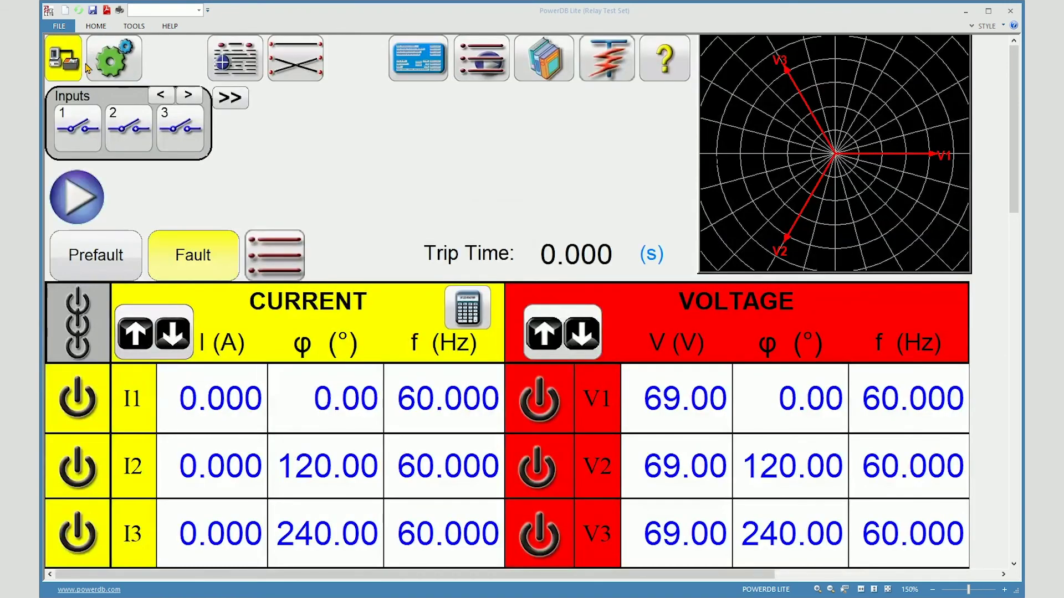
left_click(237, 67)
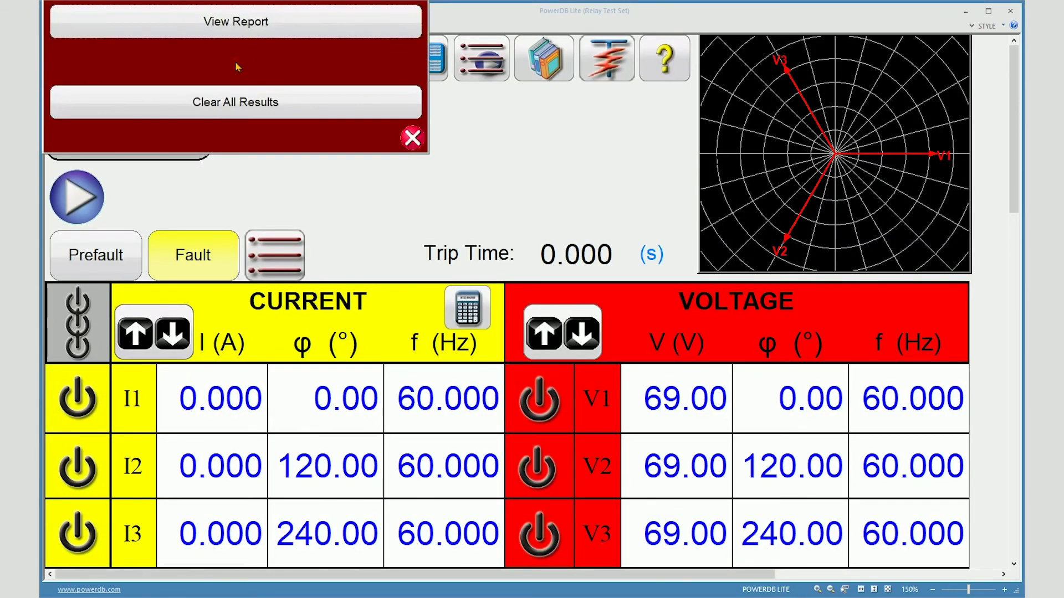
left_click(277, 26)
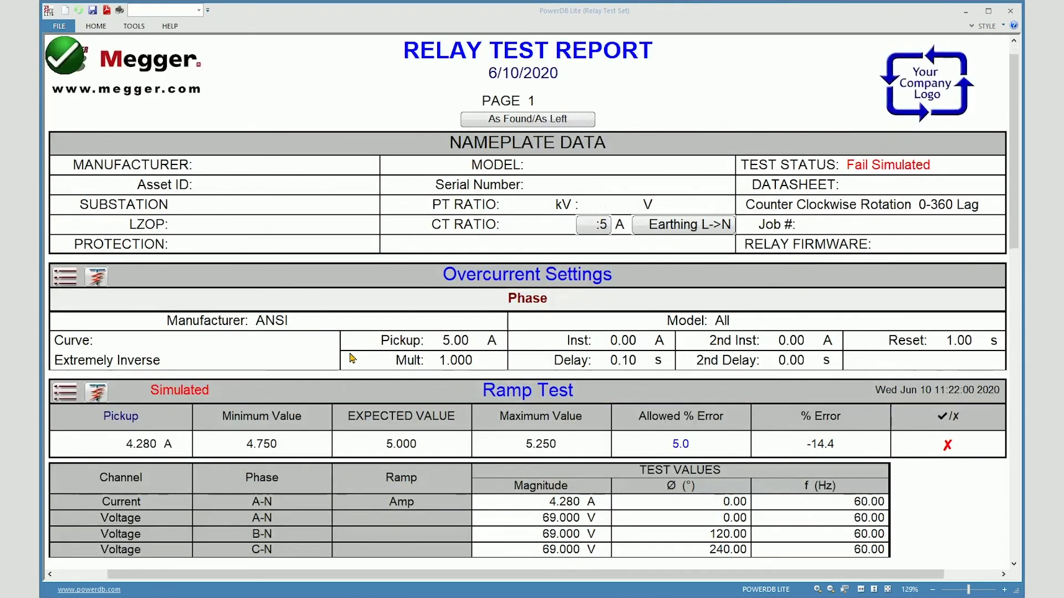
scroll(377, 346, "down", 3)
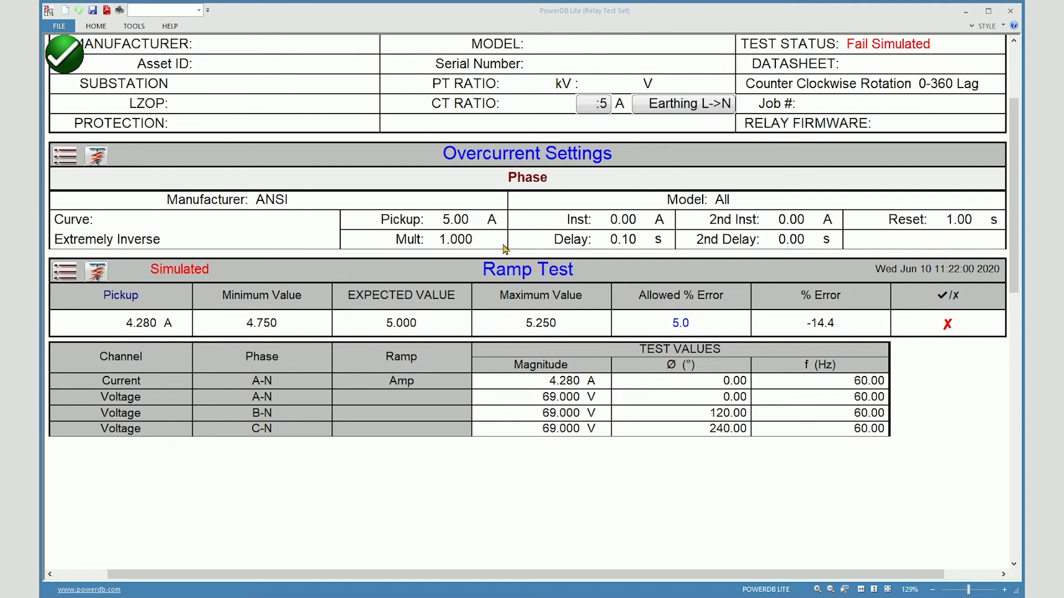
left_click(65, 54)
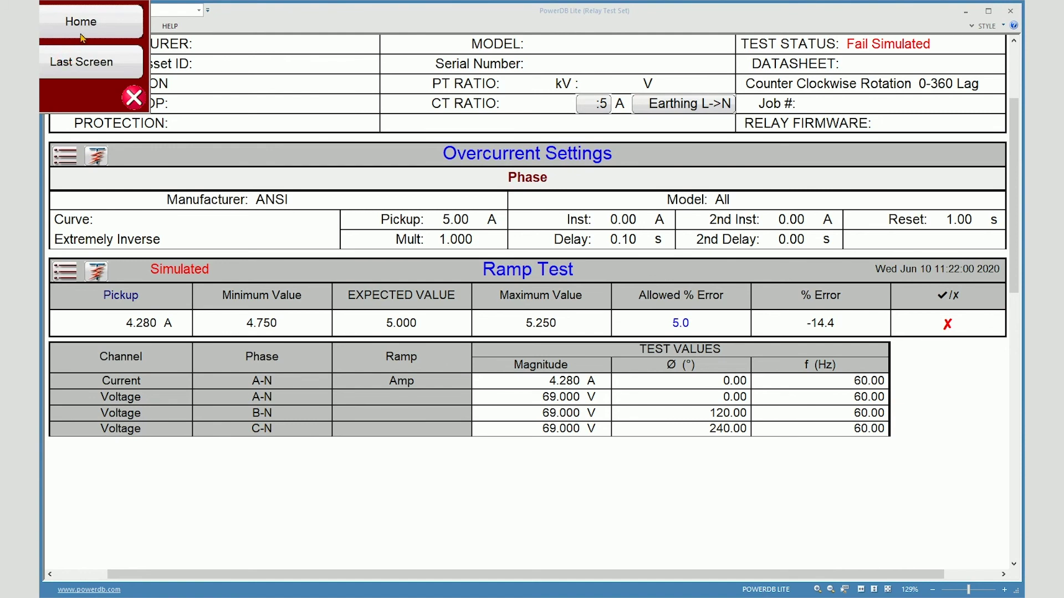
left_click(82, 35)
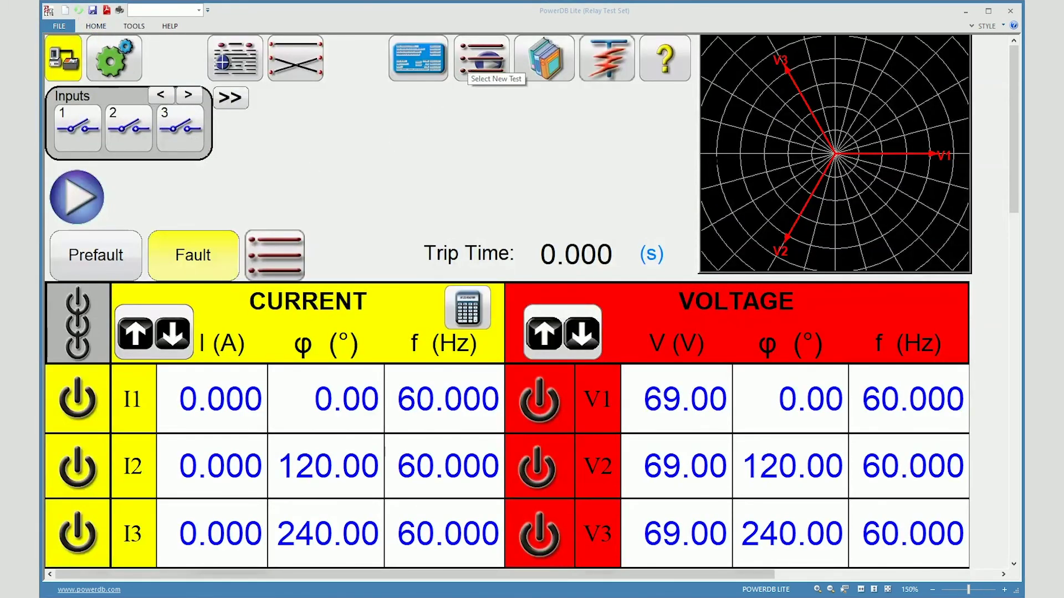
Open the Select New Test panel listing Standard tests like Ramping, Timing, Impedance, Differential and Enhanced ones
left_click(470, 66)
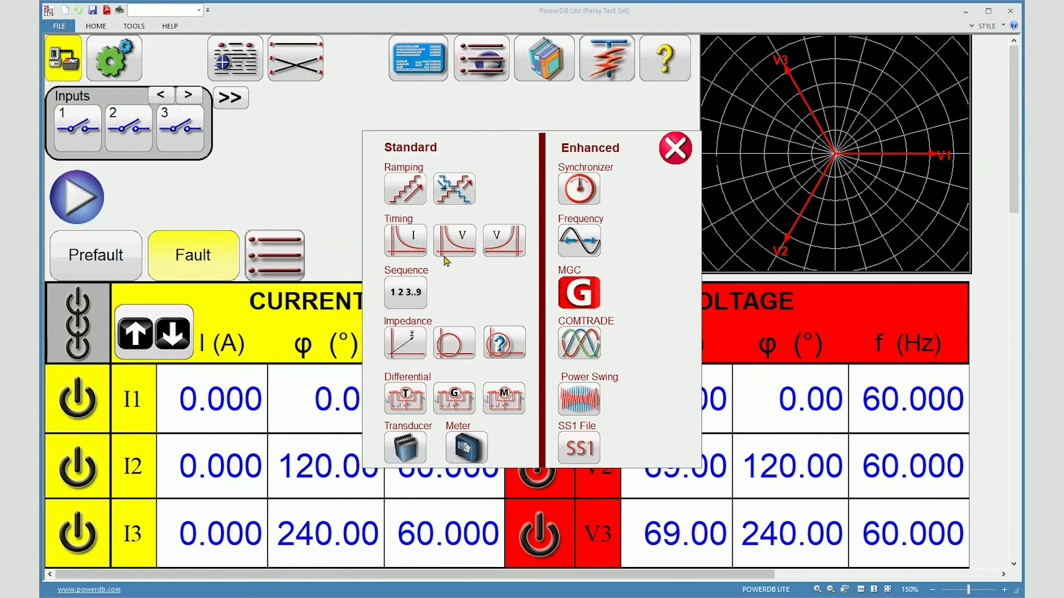